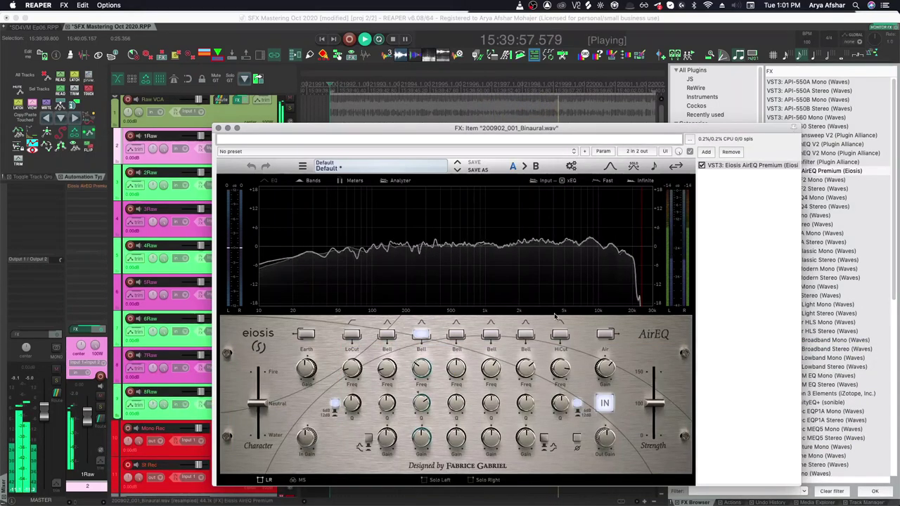
Enable the third bell band, adjust its frequency, and switch the first bell band to a shelf
{"action": "left_click", "coordinate": [458, 335]}
{"action": "left_click_drag", "start_coordinate": [458, 369], "coordinate": [445, 385]}
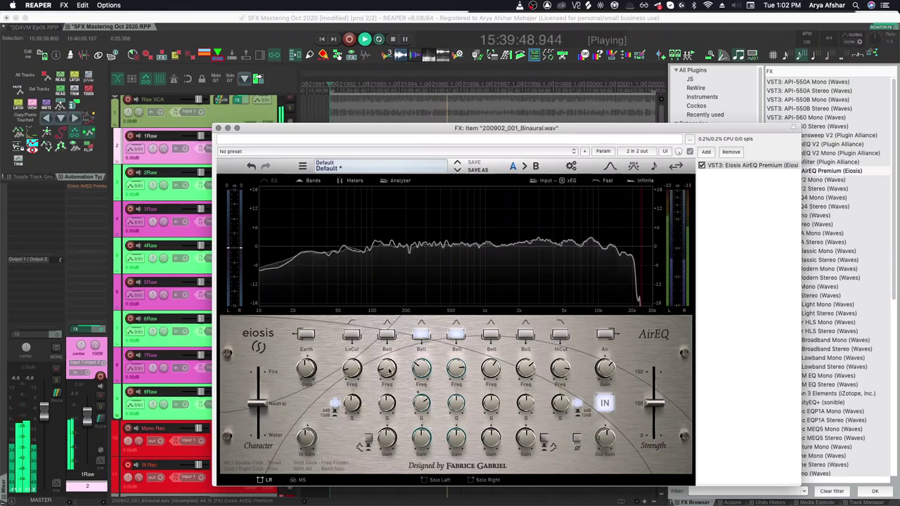
{"action": "right_click", "coordinate": [388, 327]}
{"action": "left_click", "coordinate": [411, 259]}
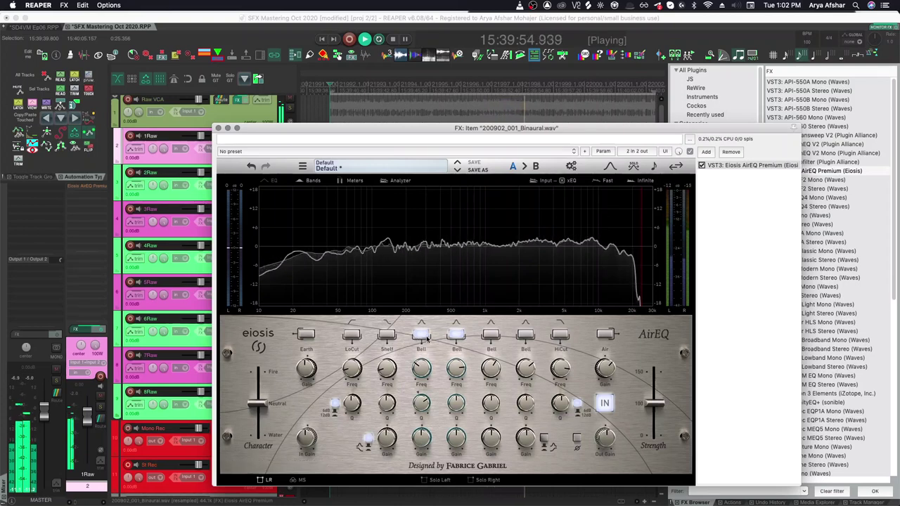
Sweep the second bell band to about 141 Hz, cut its gain, and adjust the Q around the cut
{"action": "left_click", "coordinate": [422, 372], "text": "shift"}
{"action": "left_click_drag", "start_coordinate": [422, 372], "coordinate": [424, 402]}
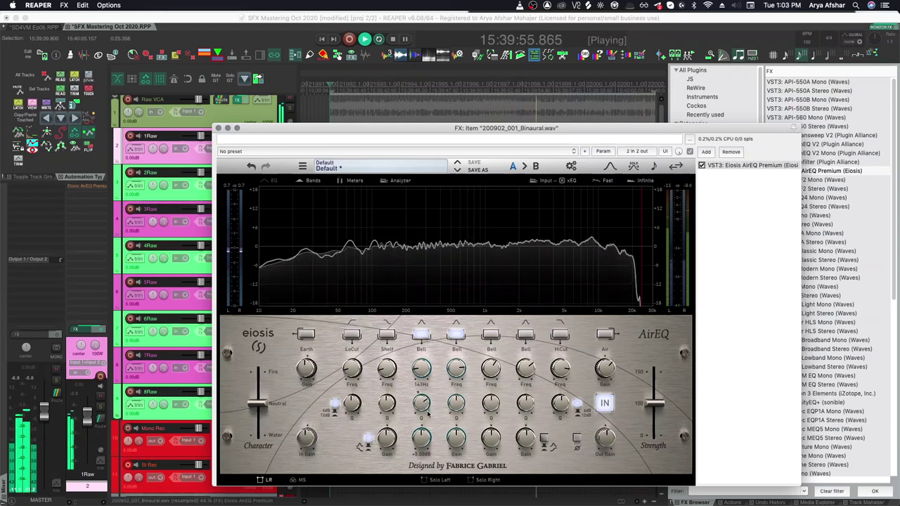
{"action": "left_click_drag", "start_coordinate": [425, 436], "coordinate": [426, 453]}
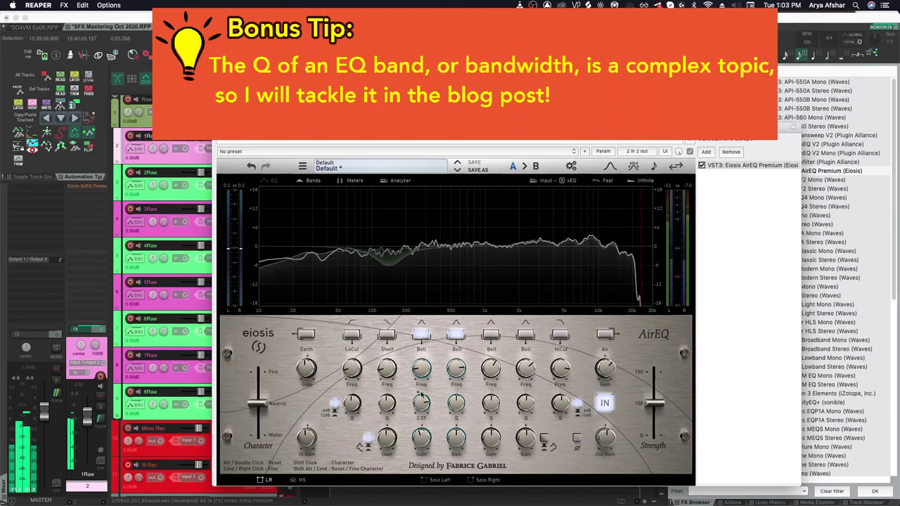
{"action": "left_click_drag", "start_coordinate": [421, 397], "coordinate": [428, 364]}
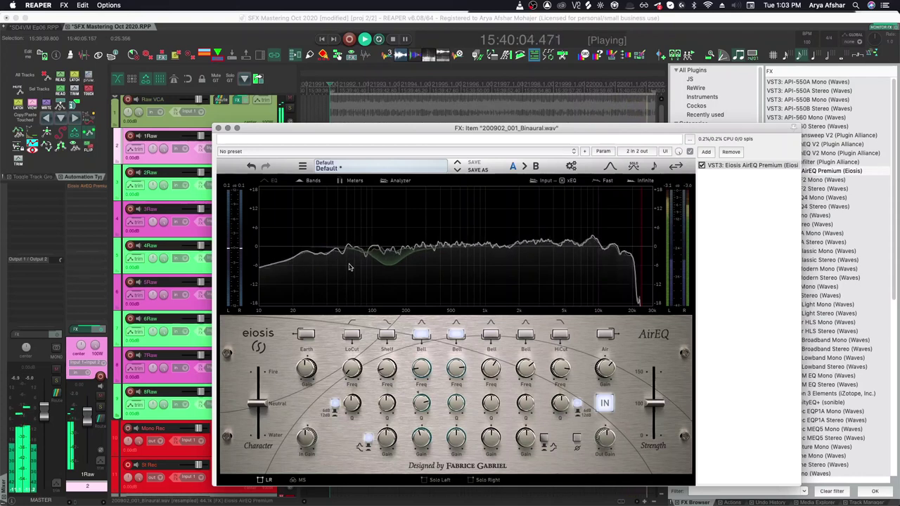
Enable the LoCut band, sweep its frequency up from about 13 Hz, and settle it at about 69 Hz with its Q reset
{"action": "mouse_move", "coordinate": [361, 379]}
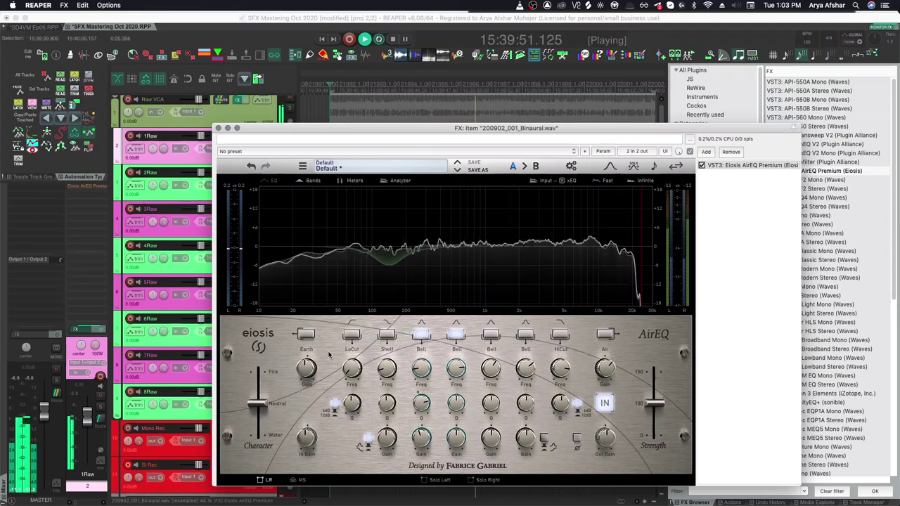
{"action": "left_click", "coordinate": [351, 334]}
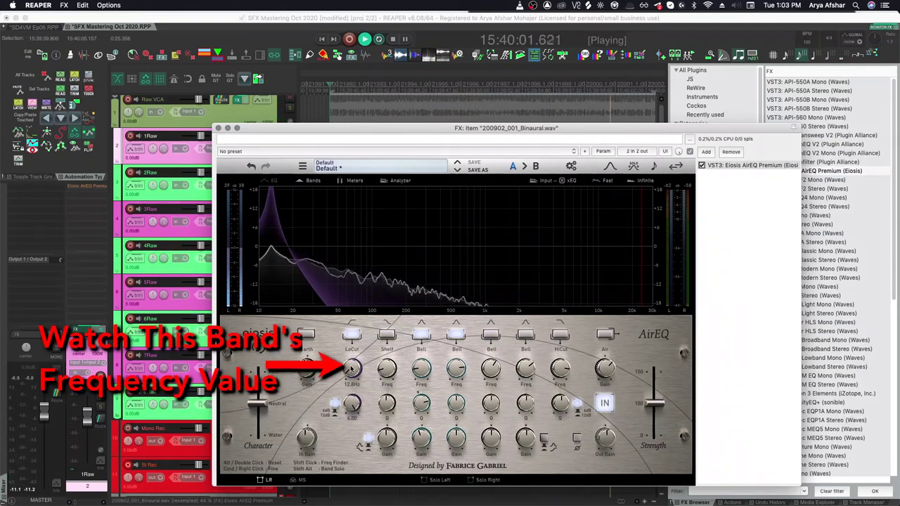
{"action": "left_click_drag", "start_coordinate": [351, 369], "coordinate": [351, 363]}
{"action": "scroll", "coordinate": [352, 365], "scroll_direction": "up", "scroll_amount": 6}
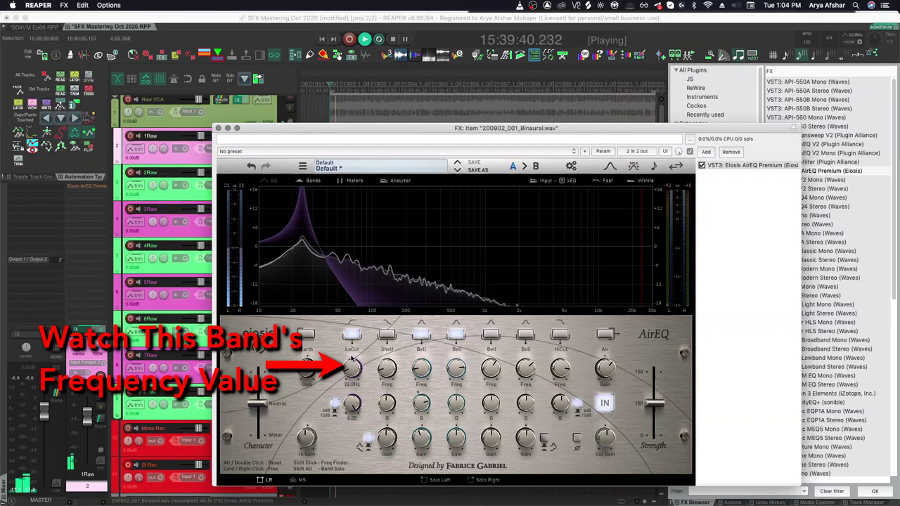
{"action": "scroll", "coordinate": [353, 356], "scroll_direction": "up", "scroll_amount": 5}
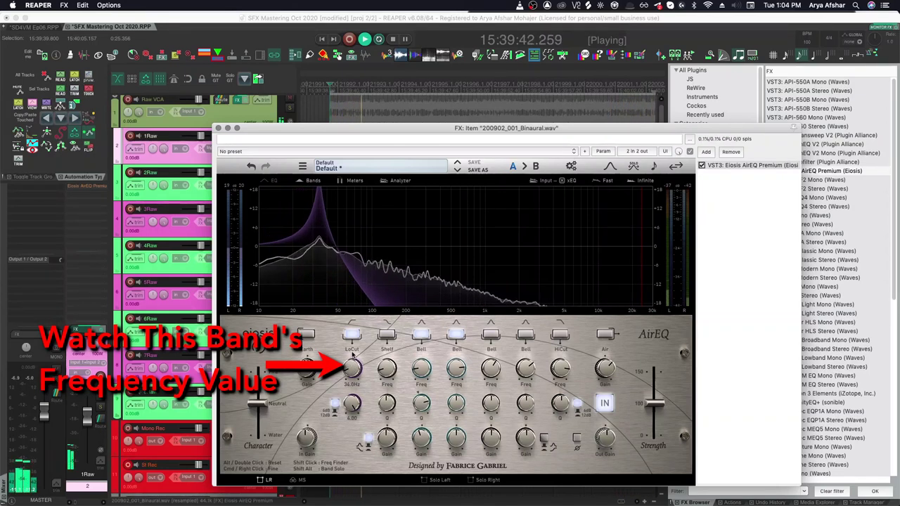
{"action": "left_click_drag", "start_coordinate": [353, 354], "coordinate": [353, 353]}
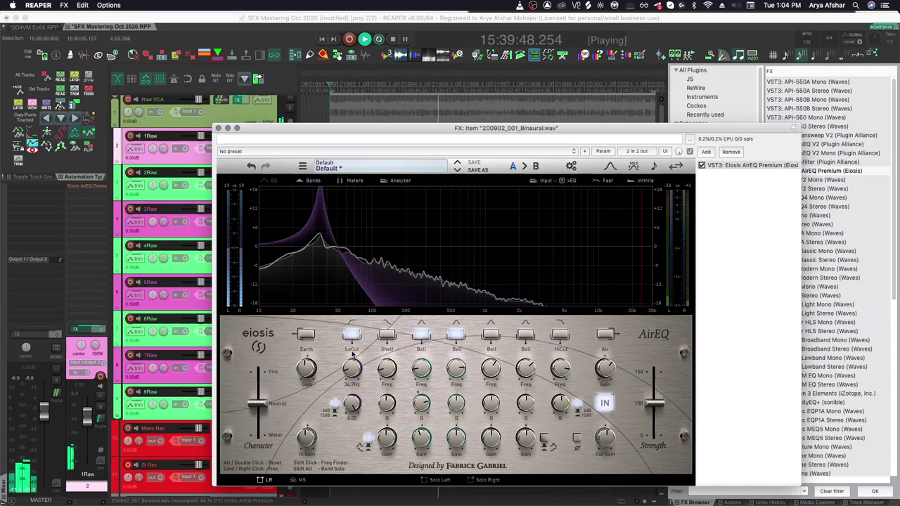
{"action": "scroll", "coordinate": [353, 355], "scroll_direction": "up", "scroll_amount": 5}
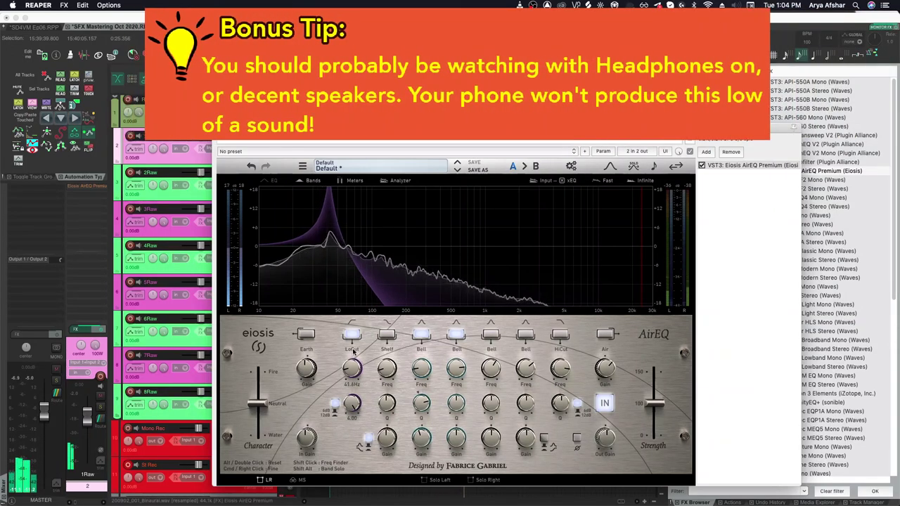
{"action": "scroll", "coordinate": [353, 350], "scroll_direction": "up", "scroll_amount": 1}
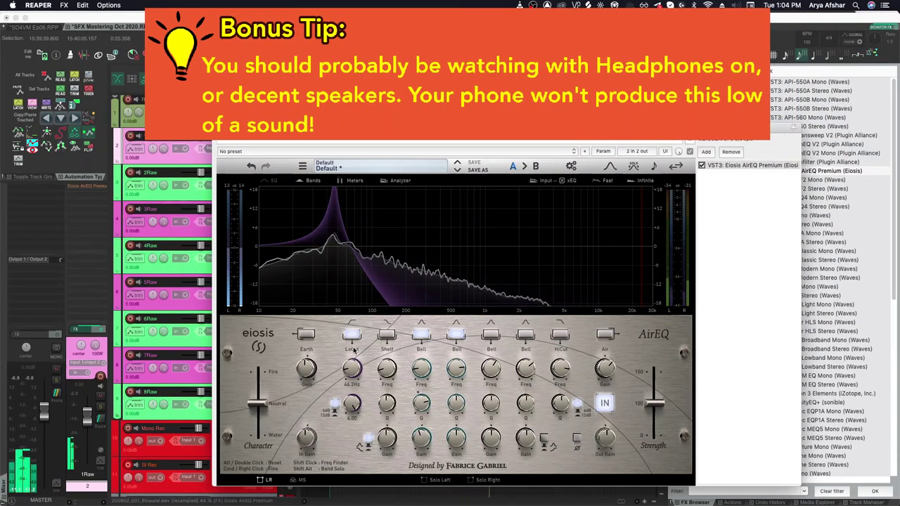
{"action": "scroll", "coordinate": [354, 350], "scroll_direction": "up", "scroll_amount": 1}
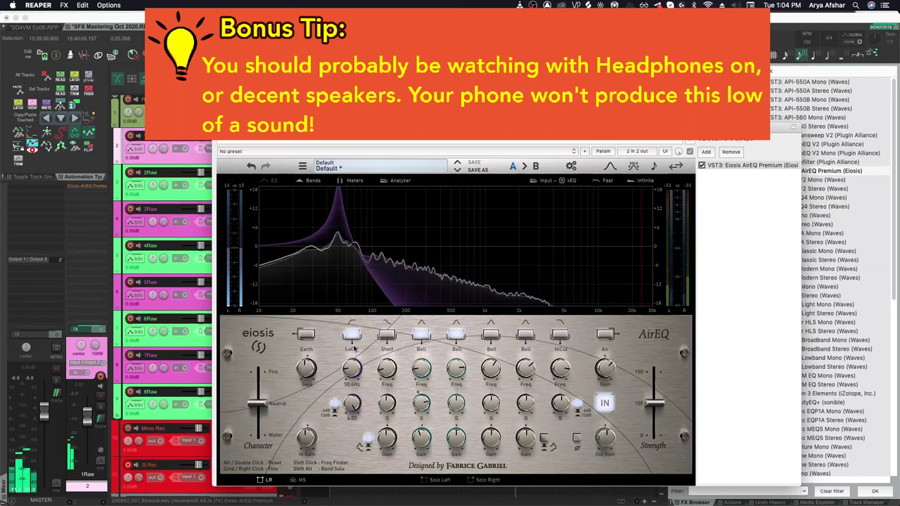
{"action": "scroll", "coordinate": [353, 349], "scroll_direction": "up", "scroll_amount": 1}
{"action": "scroll", "coordinate": [354, 349], "scroll_direction": "up", "scroll_amount": 2}
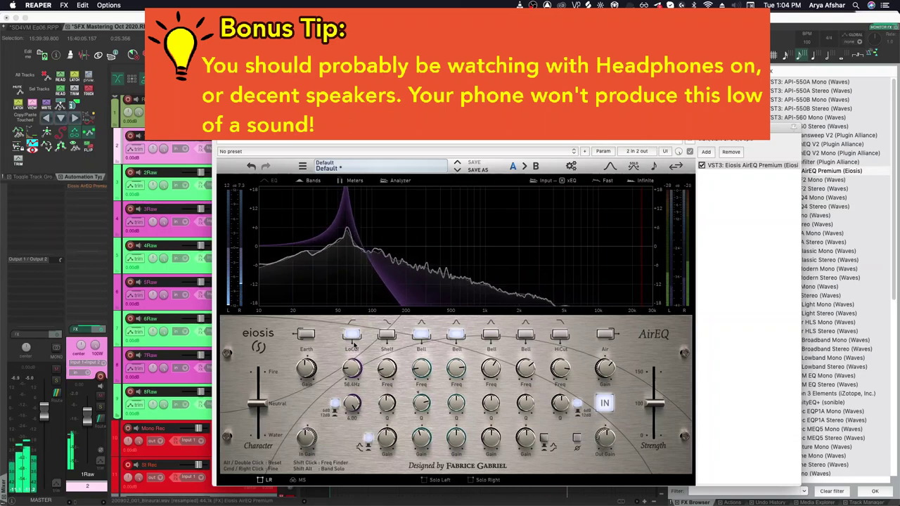
{"action": "scroll", "coordinate": [354, 347], "scroll_direction": "up", "scroll_amount": 2}
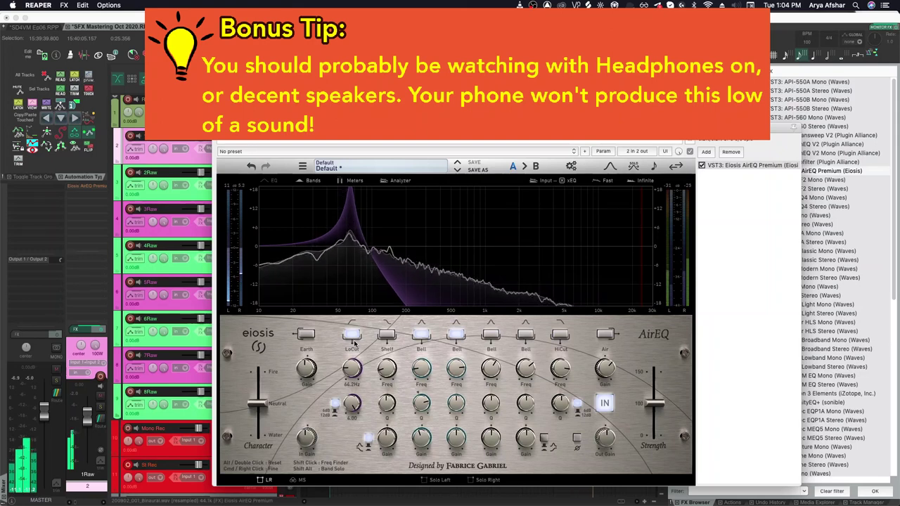
{"action": "scroll", "coordinate": [355, 344], "scroll_direction": "up", "scroll_amount": 3}
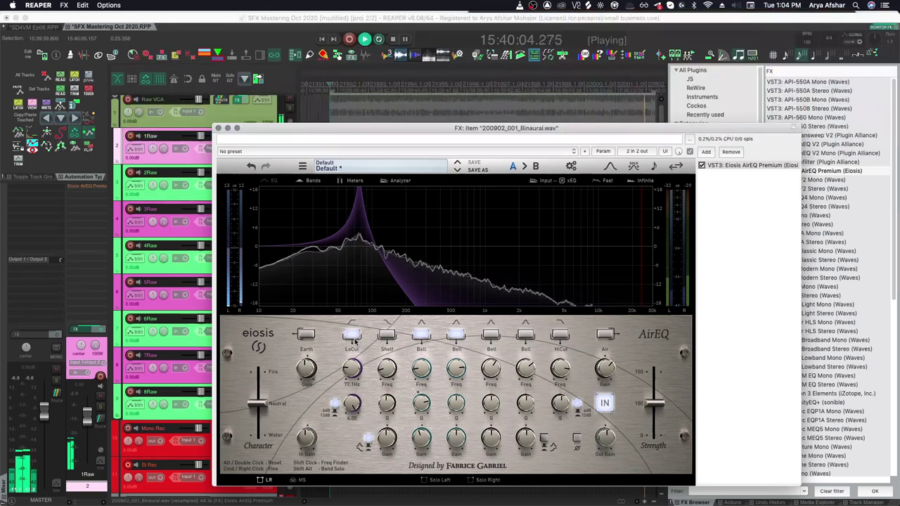
{"action": "scroll", "coordinate": [356, 342], "scroll_direction": "down", "scroll_amount": 2}
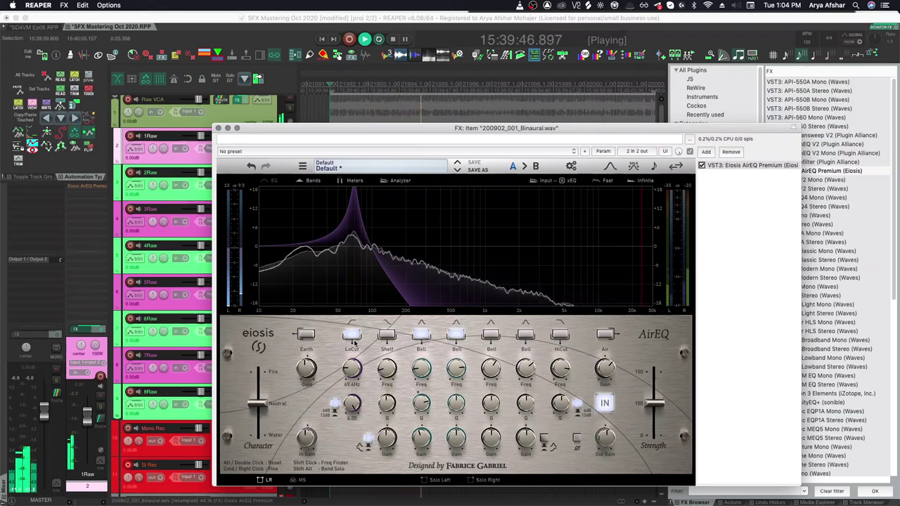
{"action": "double_click", "coordinate": [351, 400]}
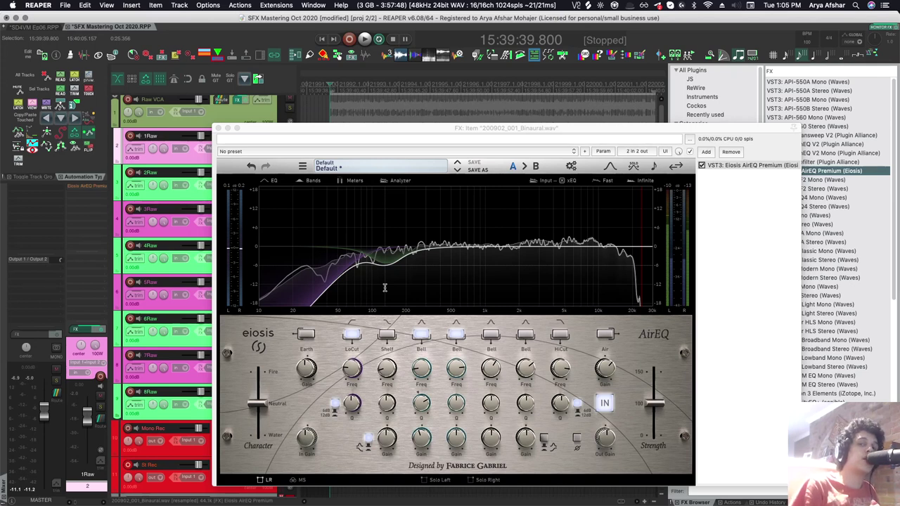
Enable the fourth bell band around 2 kHz, try a steep narrow boost on it, and reset its gain
{"action": "left_click_drag", "start_coordinate": [491, 438], "coordinate": [490, 339]}
{"action": "left_click_drag", "start_coordinate": [491, 403], "coordinate": [439, 260]}
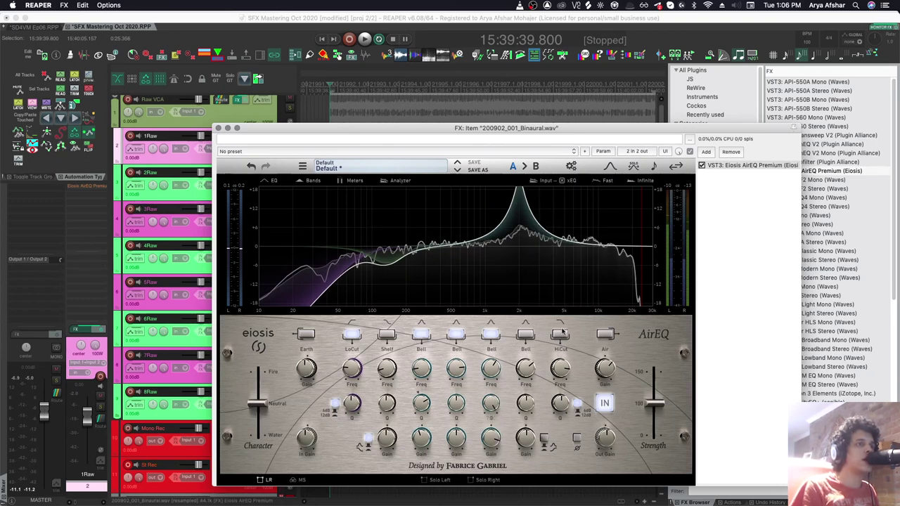
{"action": "left_click_drag", "start_coordinate": [491, 403], "coordinate": [496, 442]}
{"action": "double_click", "coordinate": [496, 442]}
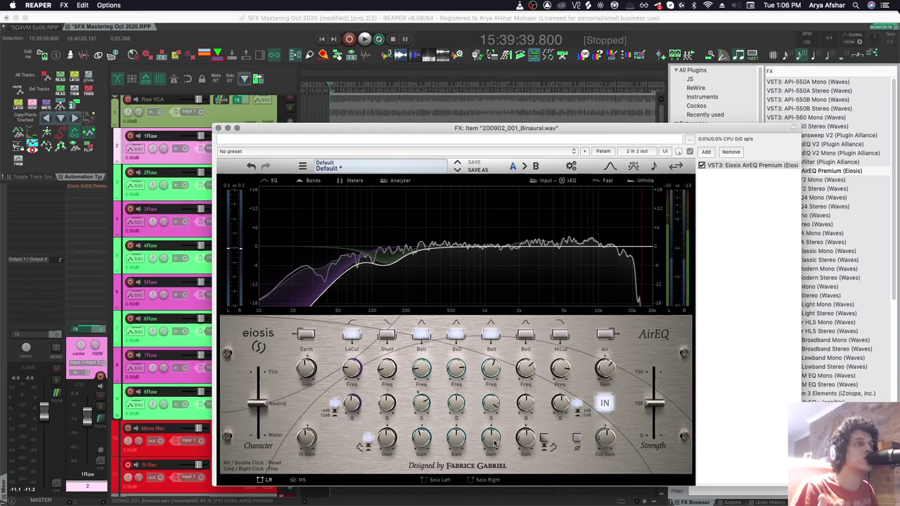
Strengthen the low-end reduction during playback by deepening the second bell's cut, cutting the third bell around 300 Hz, and raising the LoCut frequency
{"action": "key", "text": "space"}
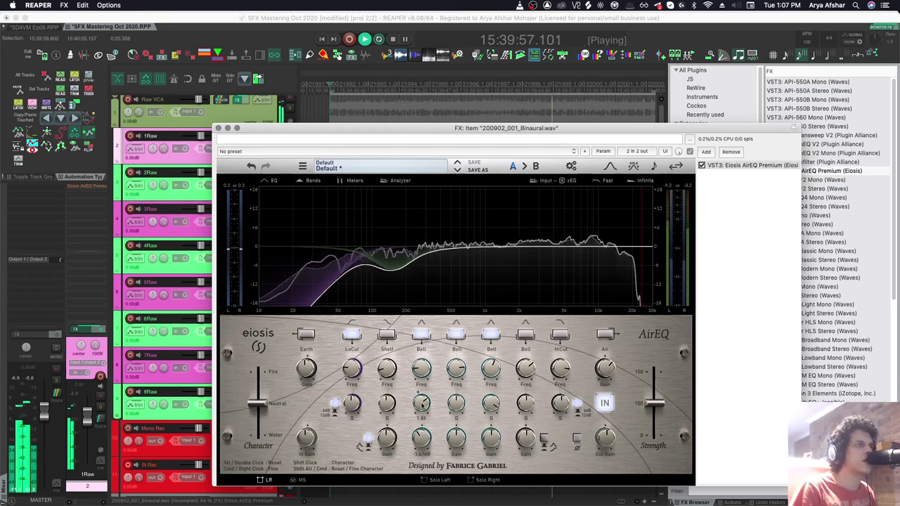
{"action": "left_click_drag", "start_coordinate": [367, 382], "coordinate": [367, 386]}
{"action": "left_click_drag", "start_coordinate": [457, 368], "coordinate": [452, 438]}
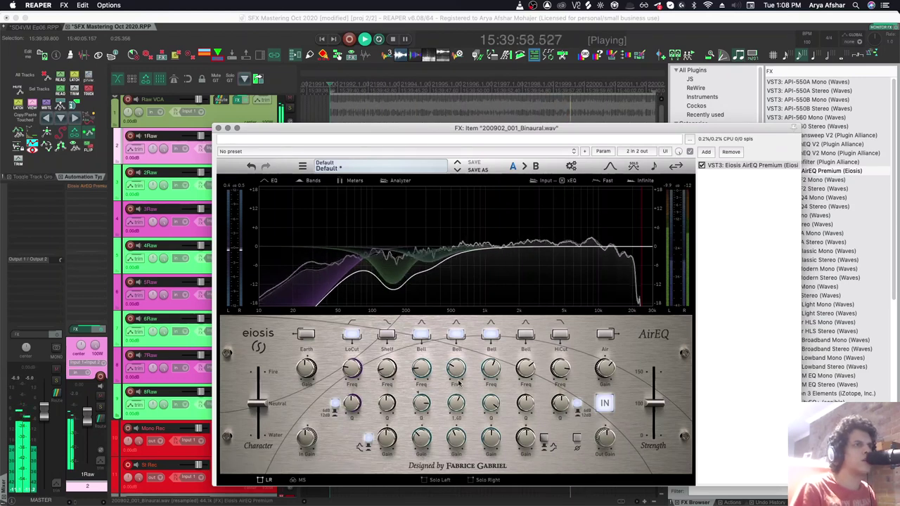
{"action": "scroll", "coordinate": [351, 366], "scroll_direction": "up", "scroll_amount": 5}
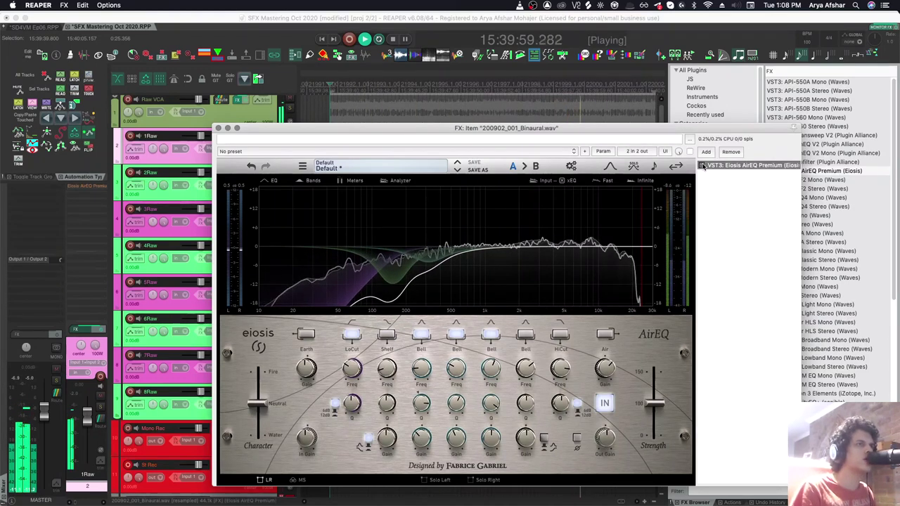
{"action": "key", "text": "space"}
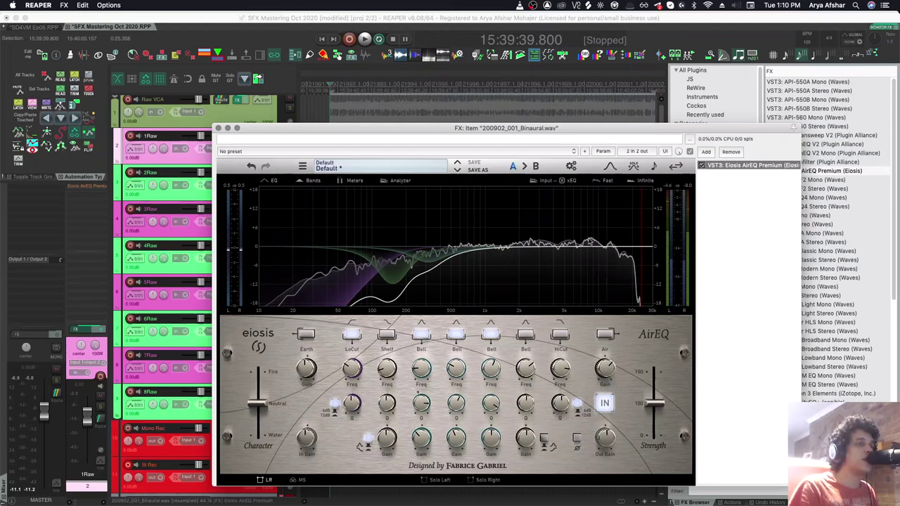
Play the clip and shape a gentle, broad boost with the fourth bell band around 1.4 kHz
{"action": "key", "text": "space"}
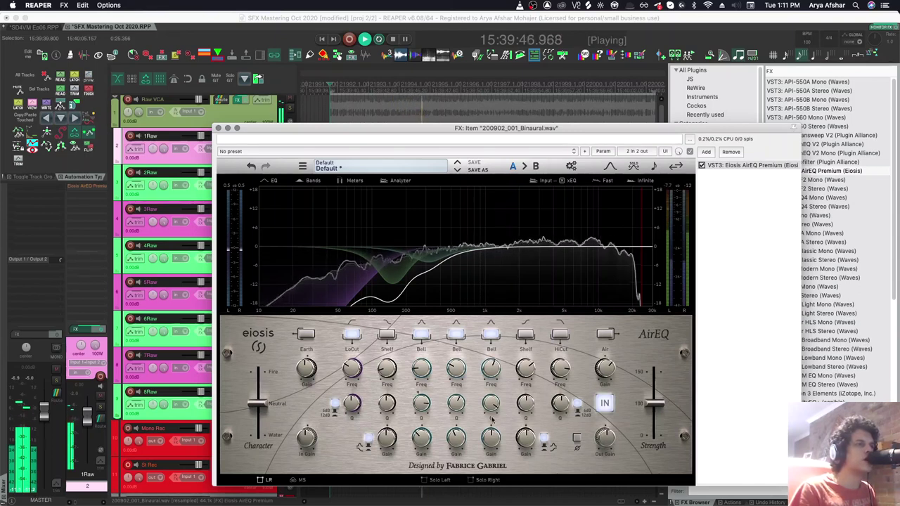
{"action": "mouse_move", "coordinate": [492, 371]}
{"action": "left_mouse_down", "text": "shift"}
{"action": "mouse_move", "coordinate": [493, 384]}
{"action": "mouse_move", "coordinate": [492, 356]}
{"action": "mouse_move", "coordinate": [492, 385]}
{"action": "mouse_move", "coordinate": [492, 370]}
{"action": "left_mouse_up", "text": "shift"}
{"action": "left_click_drag", "start_coordinate": [490, 403], "coordinate": [491, 417]}
{"action": "left_click_drag", "start_coordinate": [492, 371], "coordinate": [492, 367], "text": "shift"}
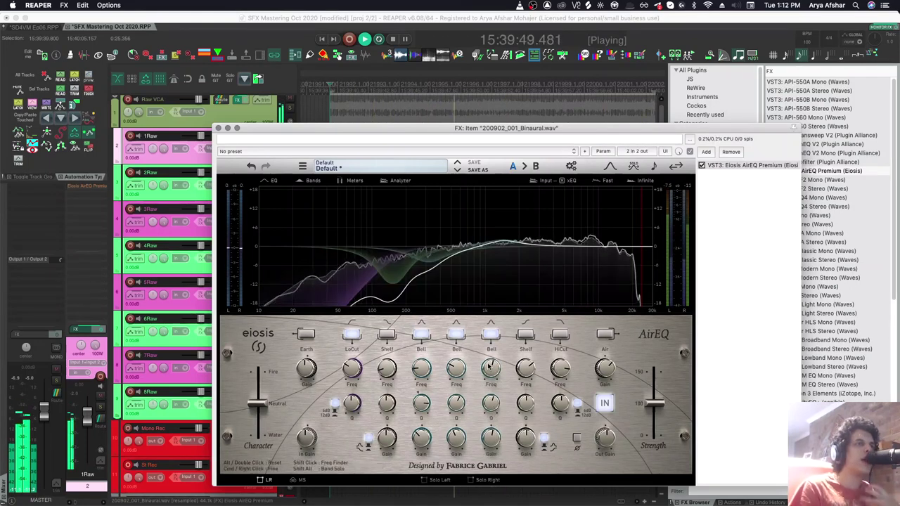
Toggle the HiCut band on and off during playback to compare the sound
{"action": "left_click", "coordinate": [560, 336]}
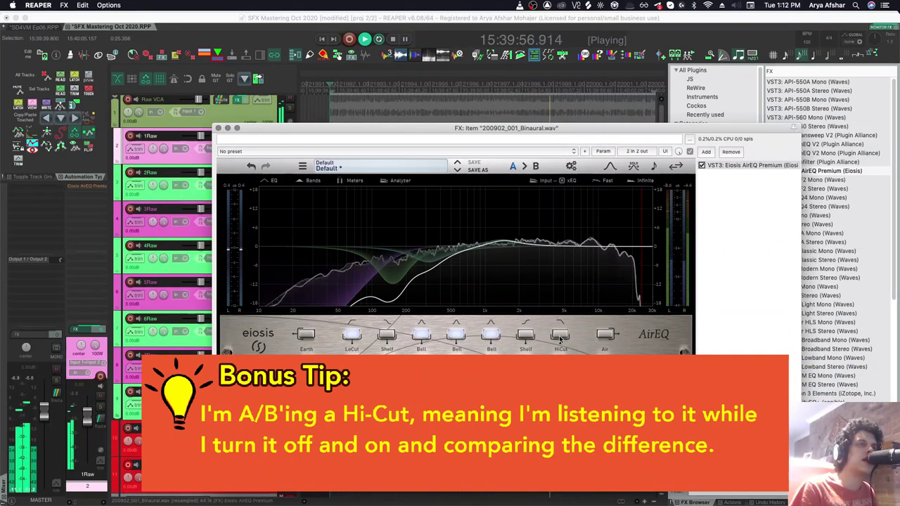
{"action": "left_click", "coordinate": [560, 336]}
{"action": "left_click", "coordinate": [560, 336]}
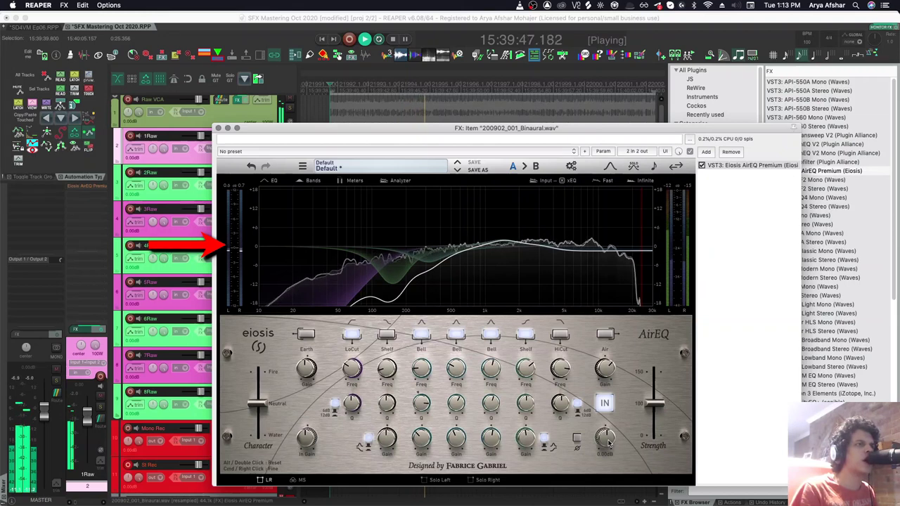
Raise the EQ's output gain to about +0.8 dB and bypass the plugin for comparison
{"action": "left_click_drag", "start_coordinate": [609, 442], "coordinate": [610, 439]}
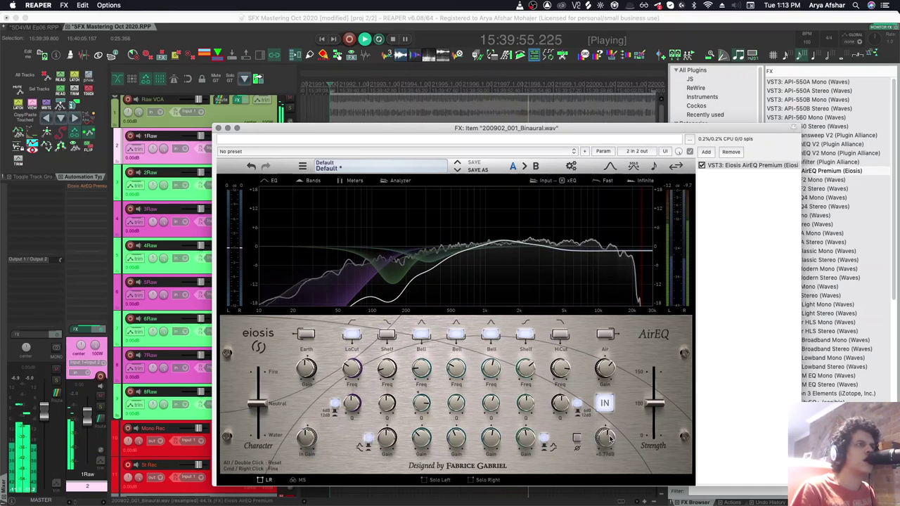
{"action": "left_click", "coordinate": [701, 166]}
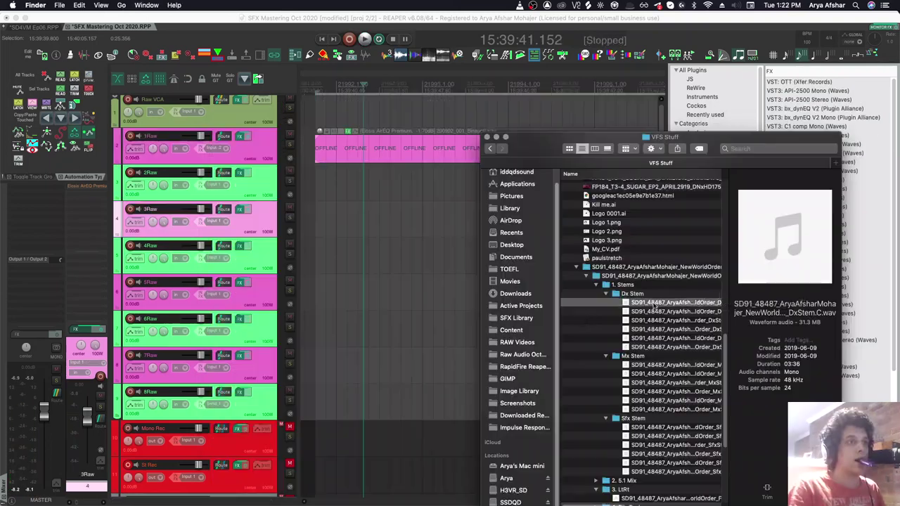
Import the DxStem.C.wav dialogue file onto the timeline and place its short clip on track 2Raw, beneath the binaural background clip
{"action": "left_click_drag", "start_coordinate": [654, 307], "coordinate": [412, 387]}
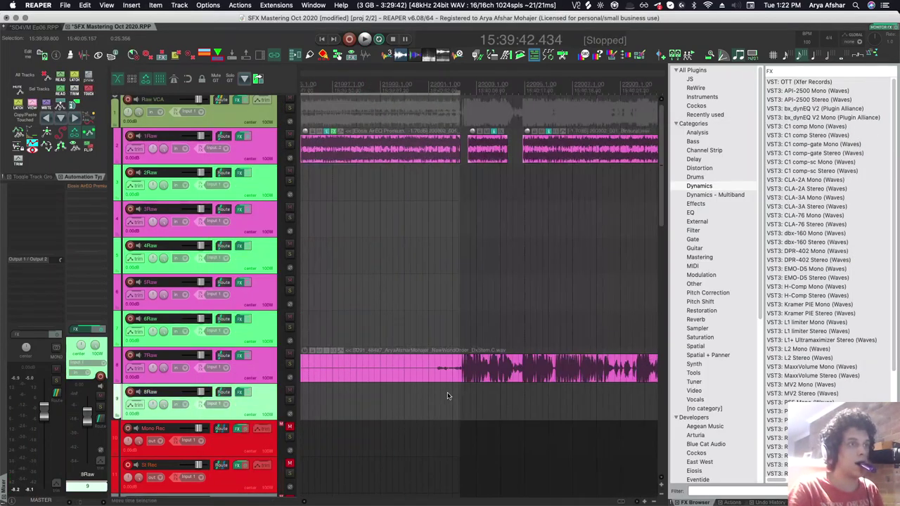
{"action": "scroll", "coordinate": [448, 393], "scroll_direction": "right", "scroll_amount": 5}
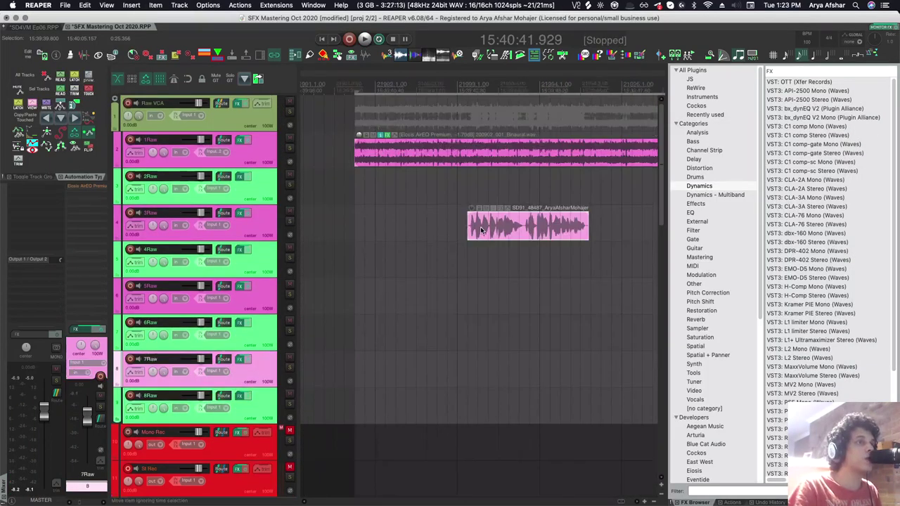
{"action": "left_click_drag", "start_coordinate": [577, 212], "coordinate": [490, 181]}
Open the binaural background clip's effects and play it together with the dialogue while AirEQ is bypassed
{"action": "left_click", "coordinate": [395, 159]}
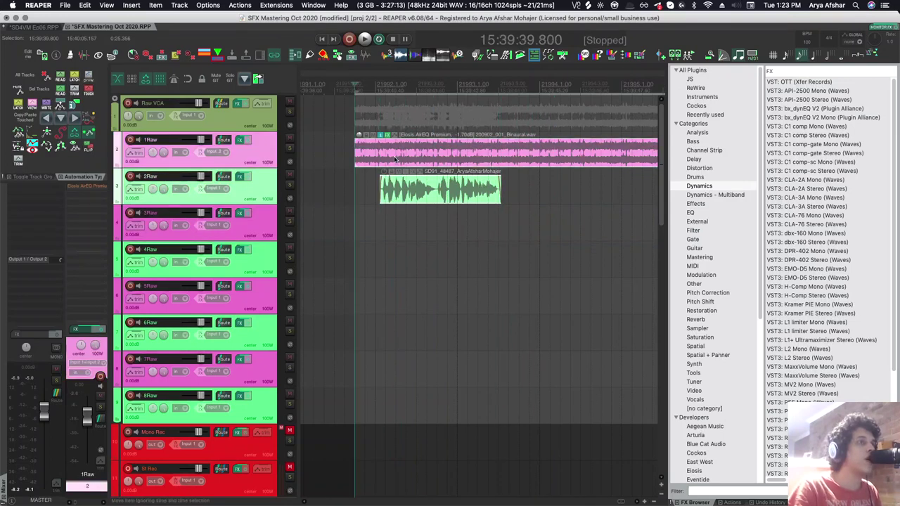
{"action": "left_click", "coordinate": [387, 135]}
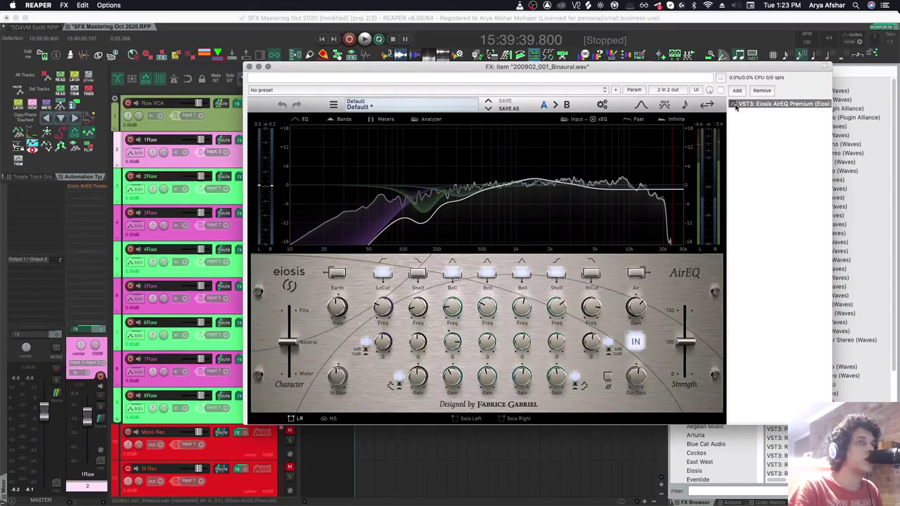
{"action": "key", "text": "space"}
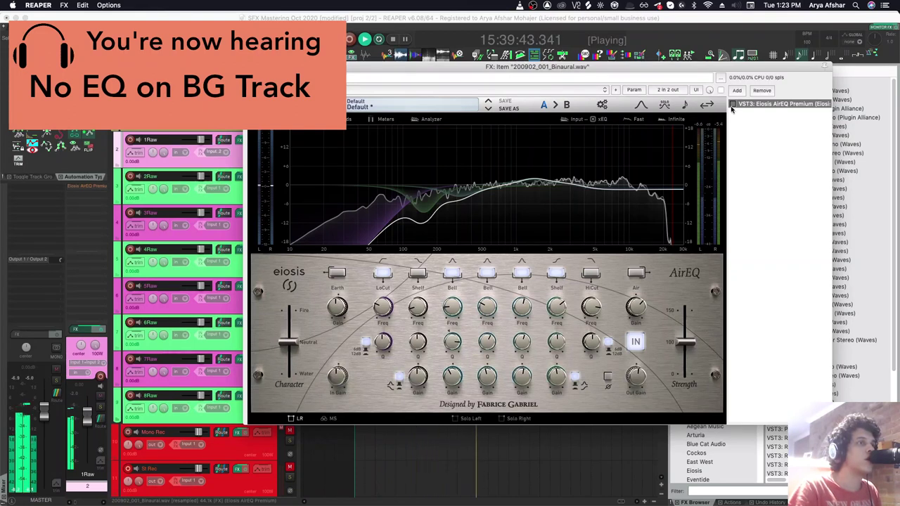
Re-enable AirEQ on the binaural background clip, replay it with the dialogue, and close the effects window
{"action": "key", "text": "space"}
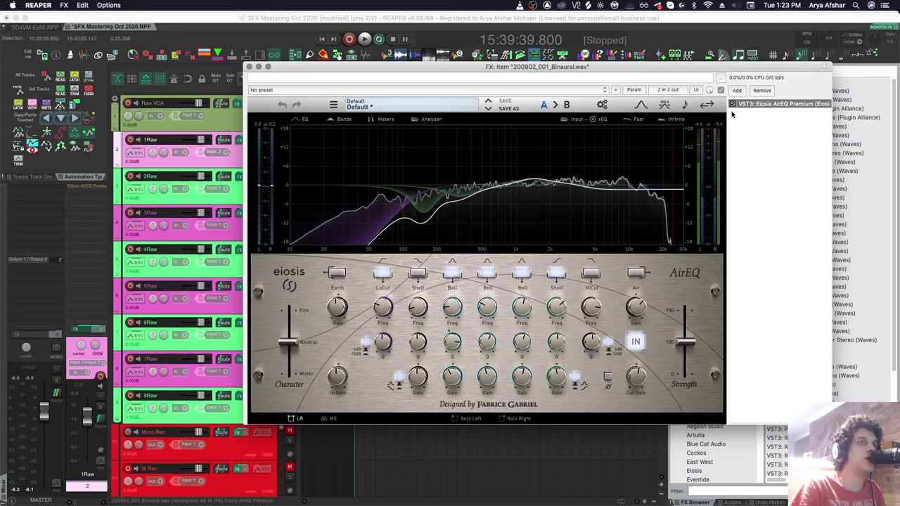
{"action": "key", "text": "space"}
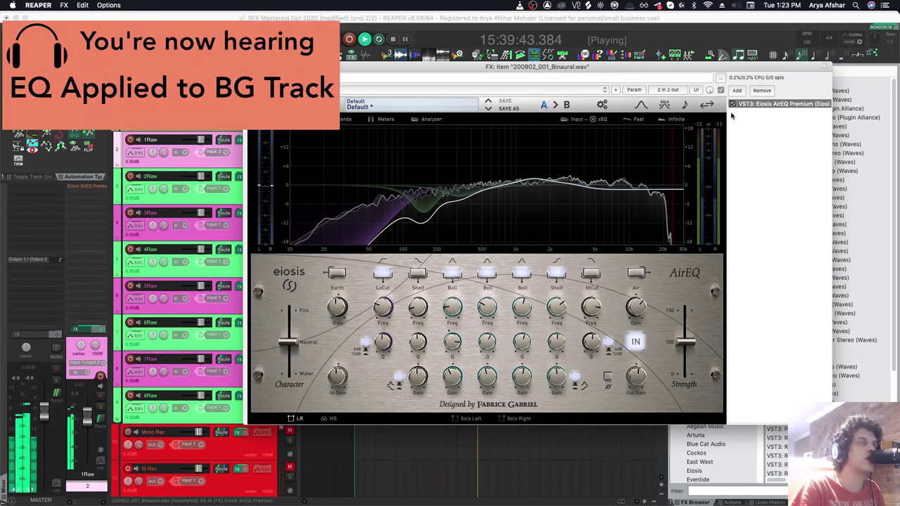
{"action": "left_click", "coordinate": [410, 162]}
{"action": "key", "text": "space"}
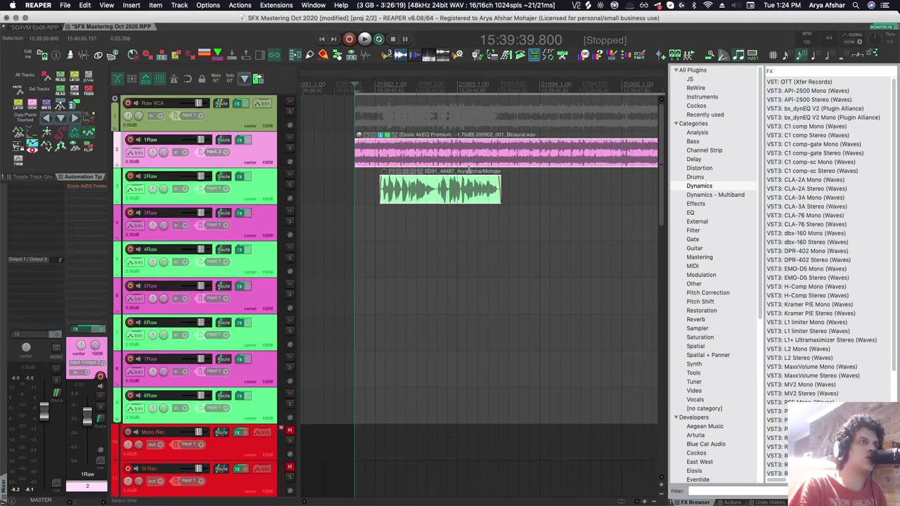
Place the edit cursor just before the dialogue clip and listen to both clips with AirEQ applied to the background
{"action": "left_click", "coordinate": [551, 184]}
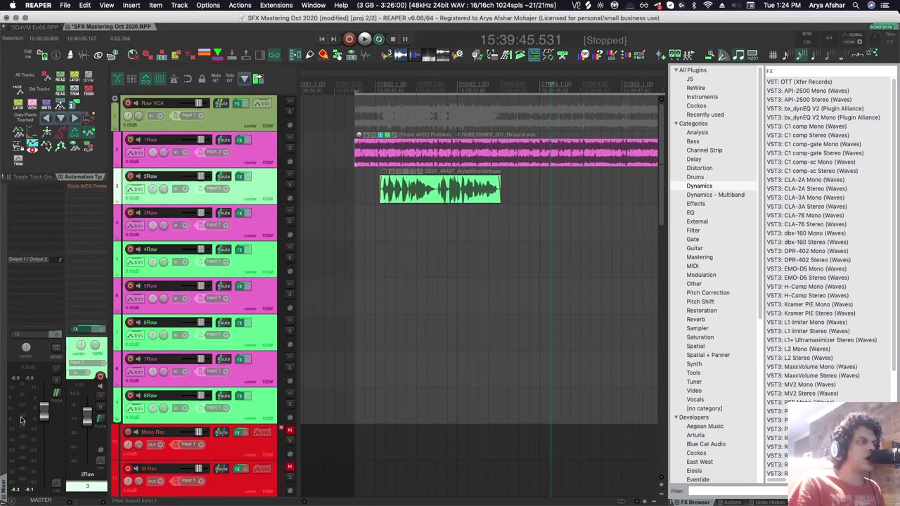
{"action": "key", "text": "space"}
{"action": "key", "text": "space"}
{"action": "left_click", "coordinate": [369, 224]}
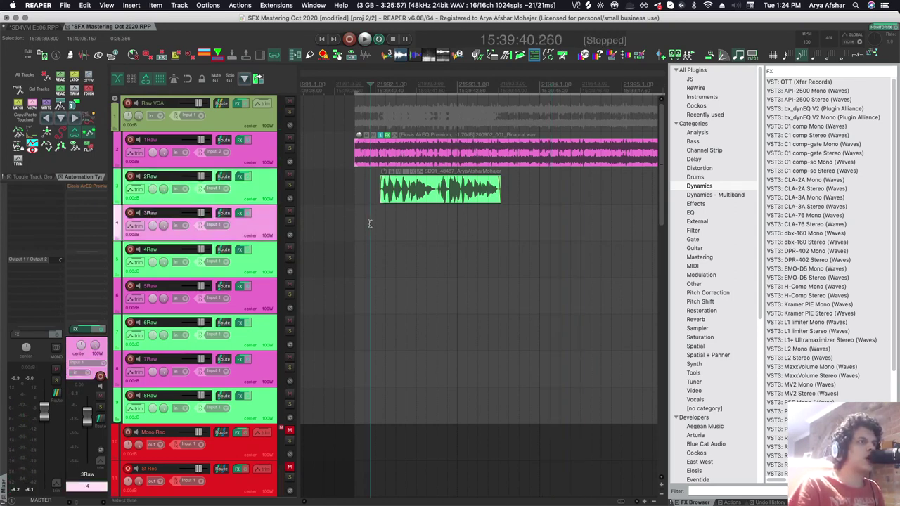
{"action": "key", "text": "space"}
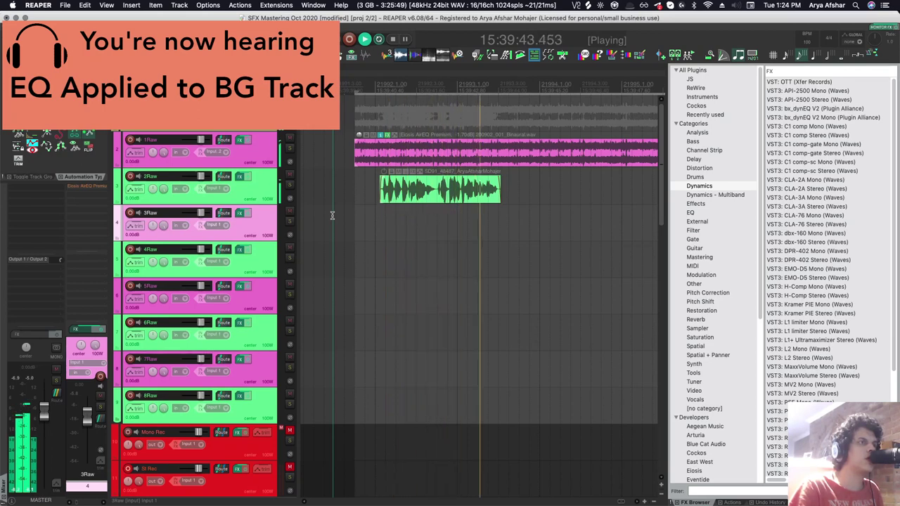
{"action": "key", "text": "space"}
Open the background clip's effects, bypass AirEQ, and replay the dialogue passage for comparison
{"action": "left_click", "coordinate": [389, 137]}
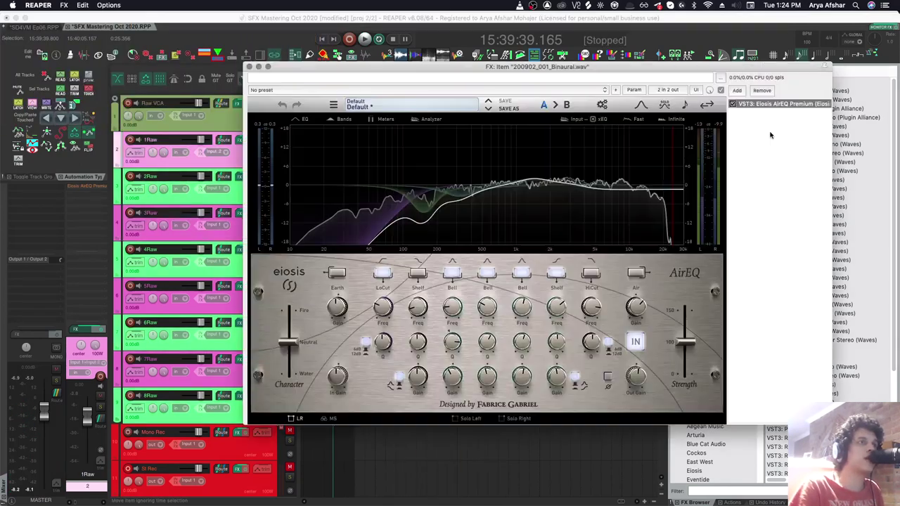
{"action": "left_click", "coordinate": [733, 104]}
{"action": "key", "text": "space"}
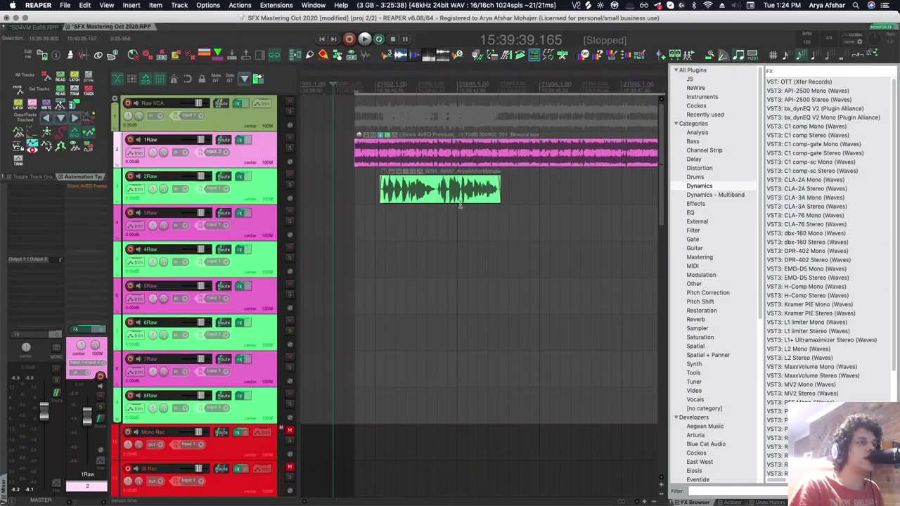
{"action": "scroll", "coordinate": [452, 221], "scroll_direction": "down", "scroll_amount": 3}
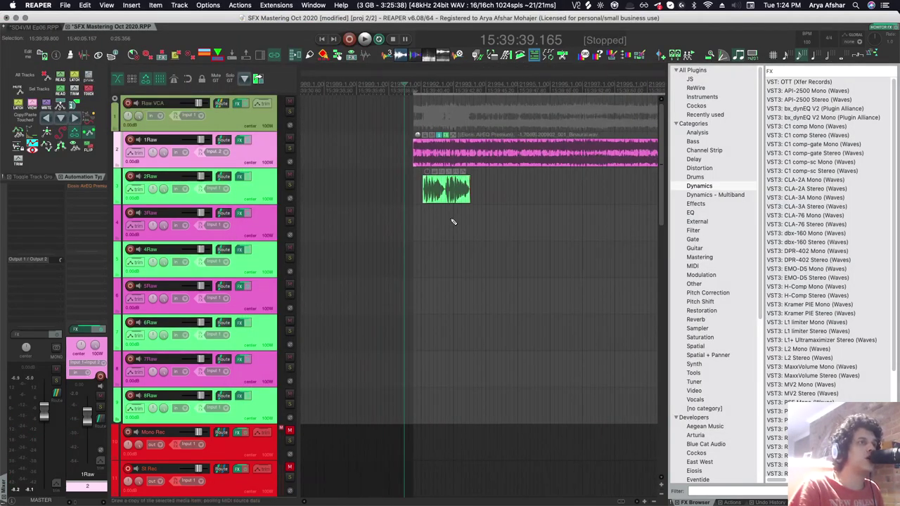
{"action": "scroll", "coordinate": [457, 218], "scroll_direction": "up", "scroll_amount": 2}
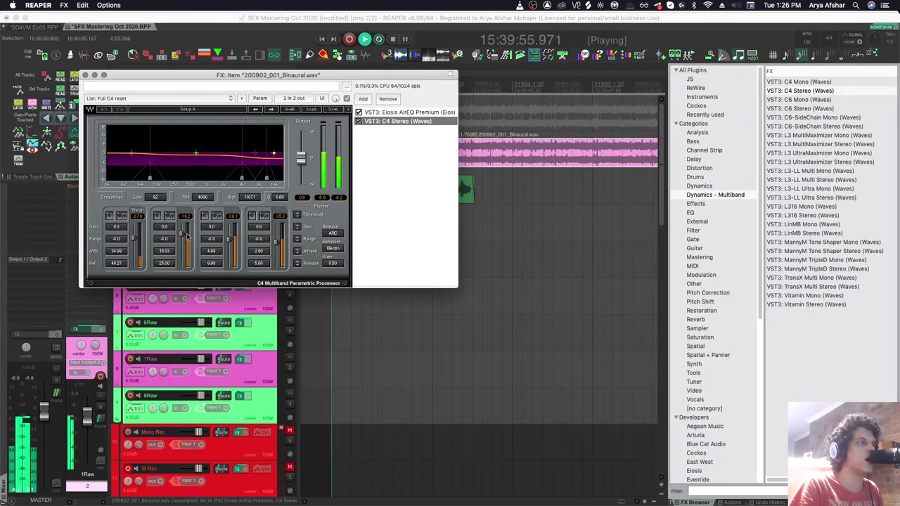
Lower the second band's threshold slightly in the C4 multiband compressor and compare the background with C4 bypassed and active
{"action": "left_click_drag", "start_coordinate": [181, 234], "coordinate": [182, 237]}
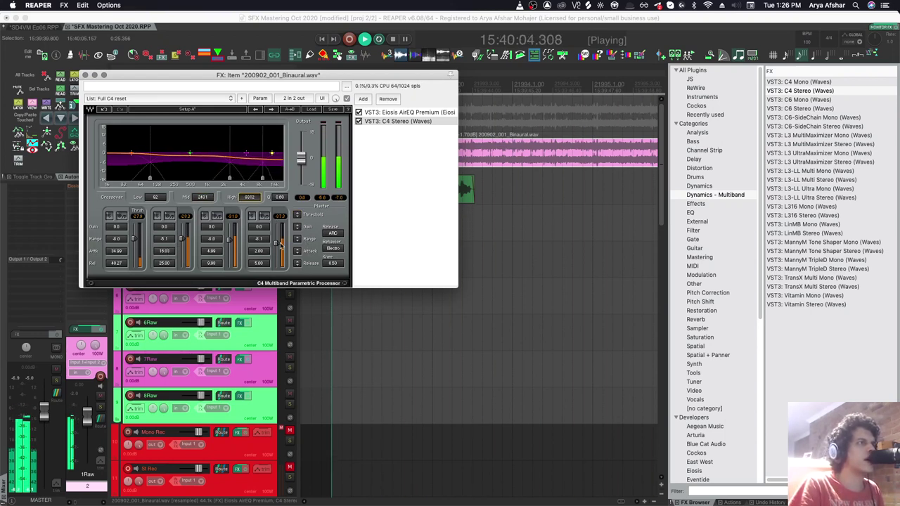
{"action": "left_click", "coordinate": [359, 121]}
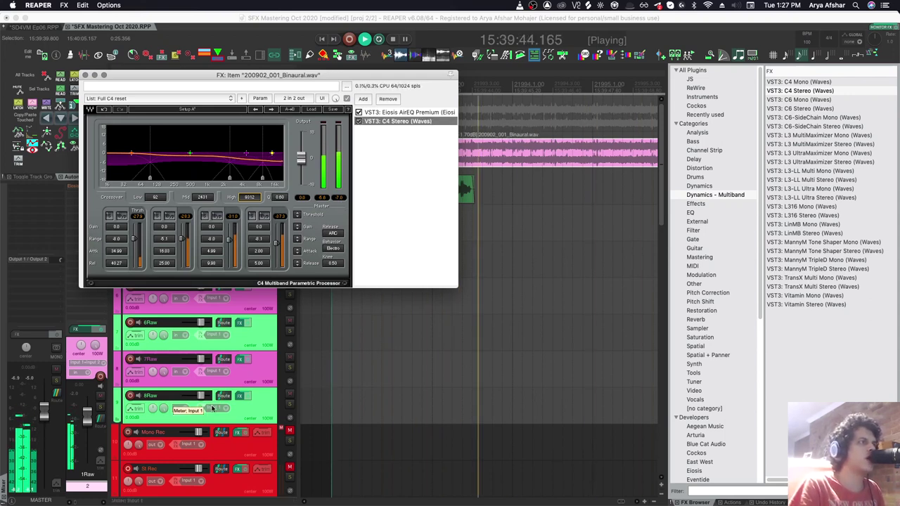
{"action": "left_click", "coordinate": [359, 121]}
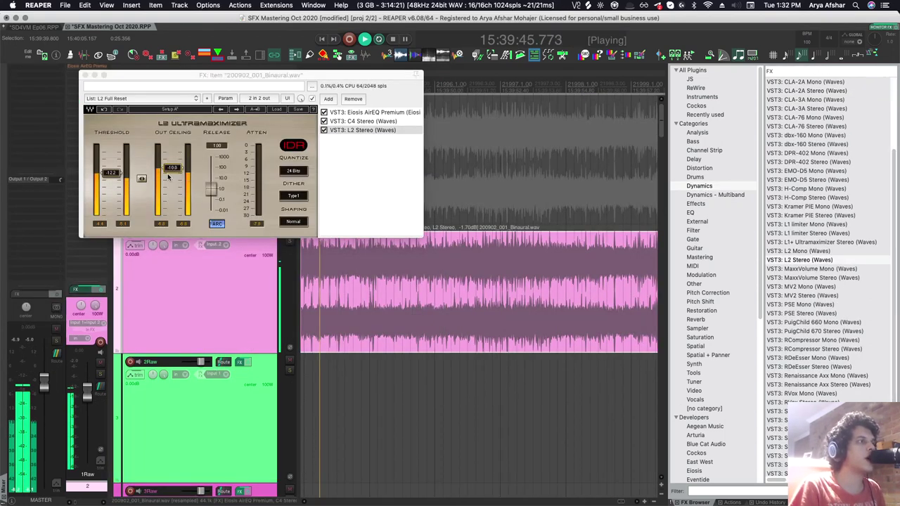
Set the L2 Ultramaximizer's output ceiling to -15.0 dB and its threshold to about -11 dB during playback
{"action": "mouse_move", "coordinate": [167, 177]}
{"action": "left_mouse_down"}
{"action": "mouse_move", "coordinate": [168, 189]}
{"action": "mouse_move", "coordinate": [173, 179]}
{"action": "left_mouse_up"}
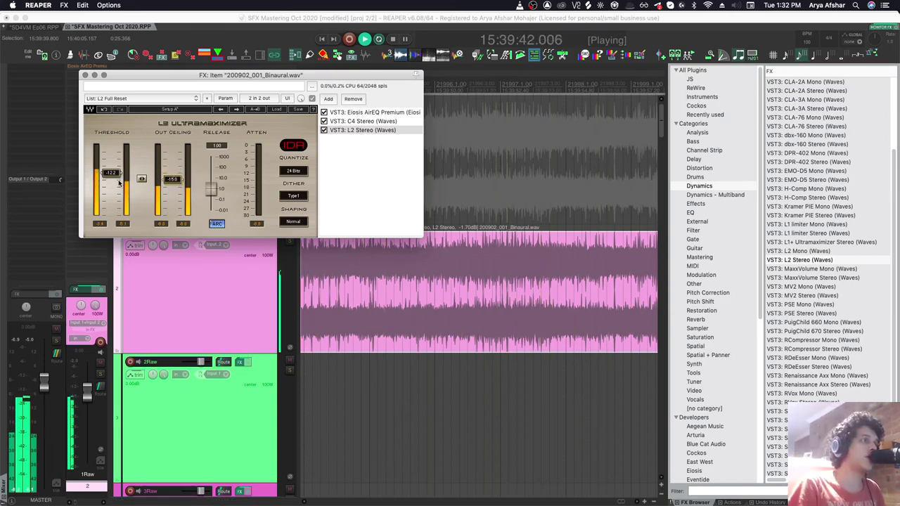
{"action": "left_click_drag", "start_coordinate": [111, 174], "coordinate": [111, 168]}
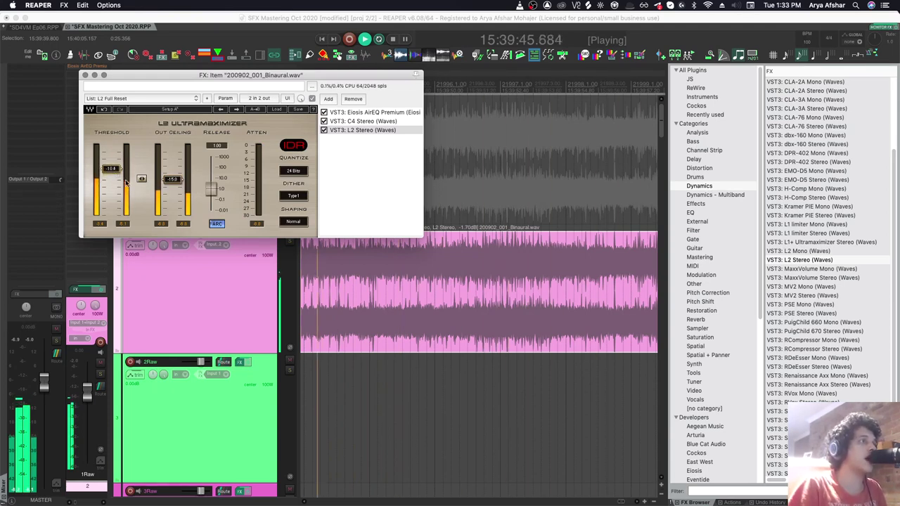
{"action": "left_click_drag", "start_coordinate": [111, 168], "coordinate": [111, 170]}
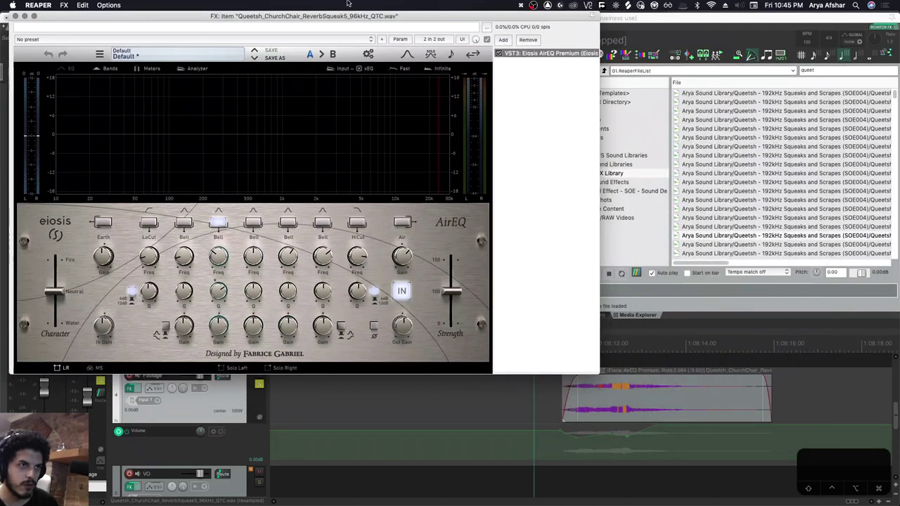
Play the church chair squeak clip with AirEQ, and play the normal-speed and half-speed items to compare their high-end noise
{"action": "left_click", "coordinate": [628, 406]}
{"action": "key", "text": "space"}
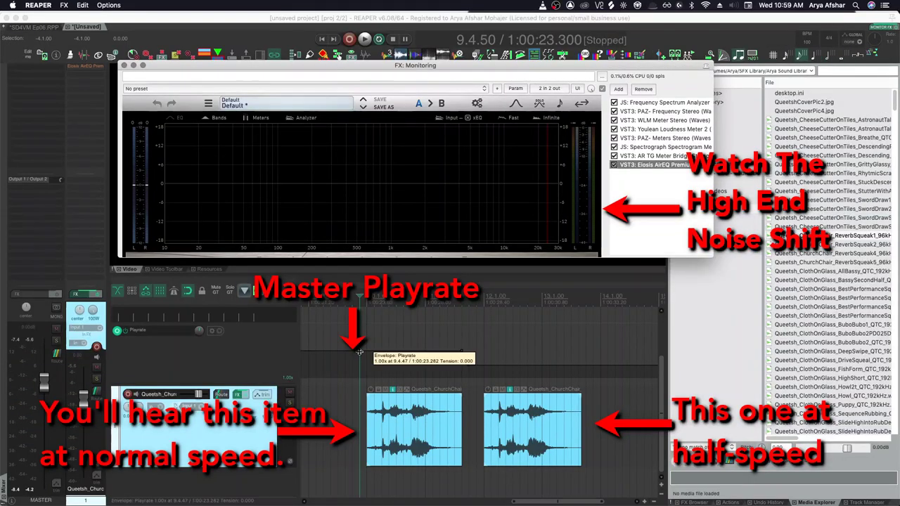
{"action": "key", "text": "space"}
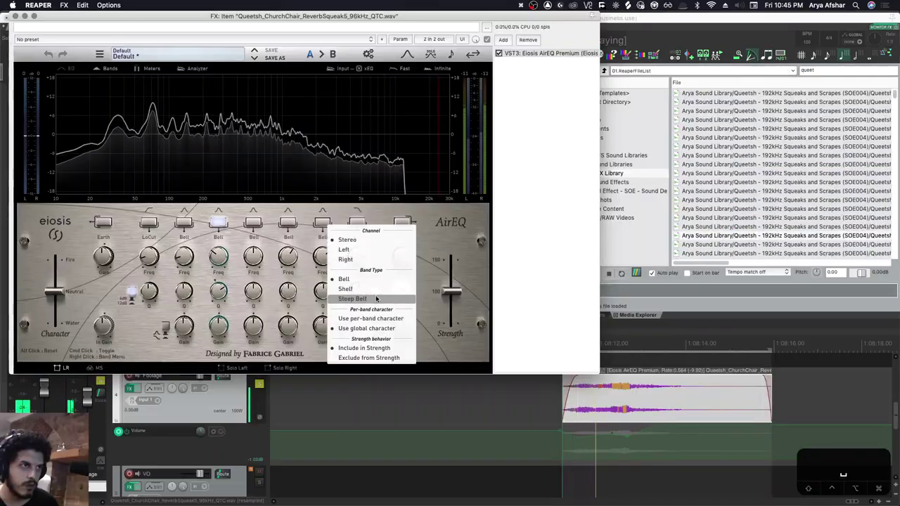
Change AirEQ's bell band beside HiCut to Steep Bell, enable it, and set its frequency to about 6.25 kHz
{"action": "left_click", "coordinate": [376, 300]}
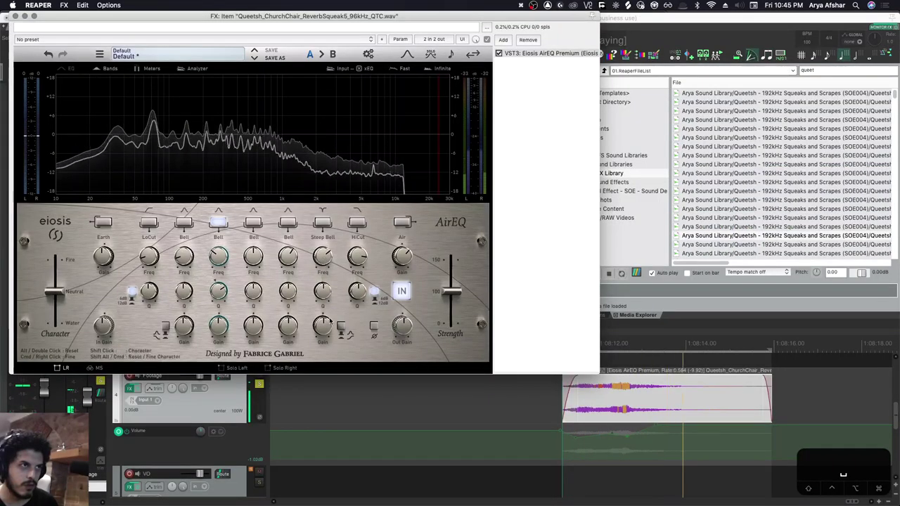
{"action": "left_click", "coordinate": [323, 224]}
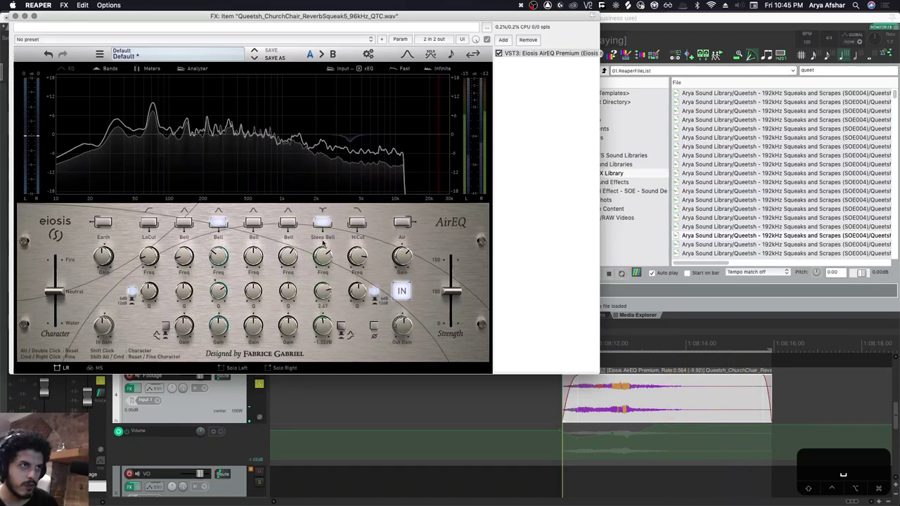
{"action": "left_click_drag", "start_coordinate": [323, 257], "coordinate": [322, 250]}
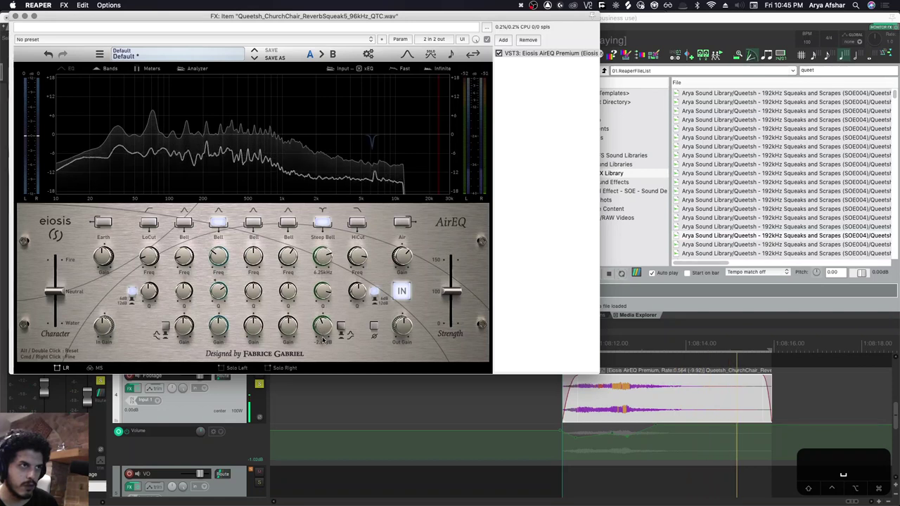
Deepen the Steep Bell cut to about -7.35 dB with a Q of about 2.5, and fine-tune its frequency to 6.35 kHz
{"action": "left_click_drag", "start_coordinate": [324, 343], "coordinate": [325, 364]}
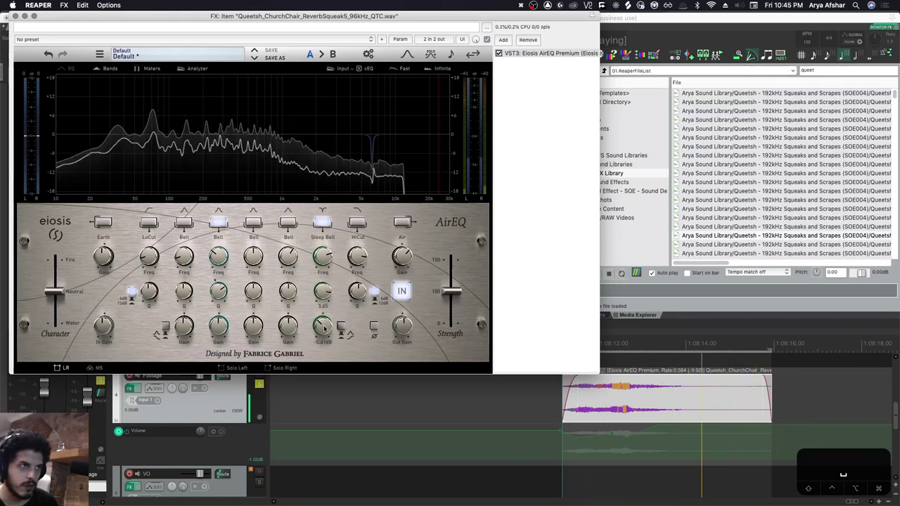
{"action": "left_click_drag", "start_coordinate": [325, 324], "coordinate": [325, 326]}
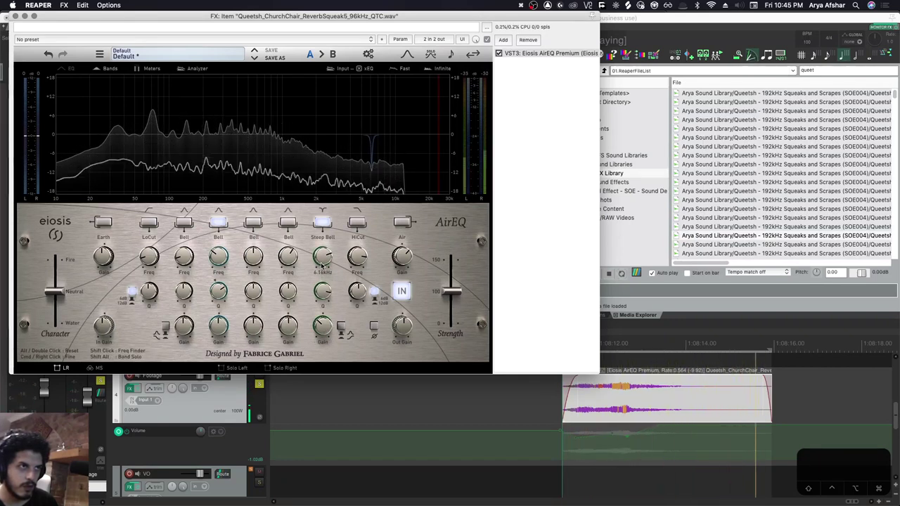
{"action": "left_click_drag", "start_coordinate": [321, 295], "coordinate": [325, 317]}
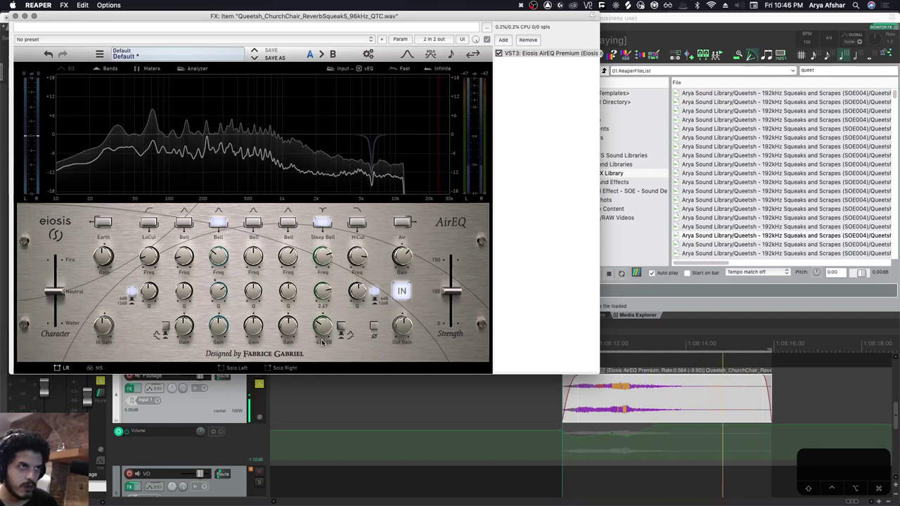
{"action": "left_click_drag", "start_coordinate": [323, 297], "coordinate": [323, 293]}
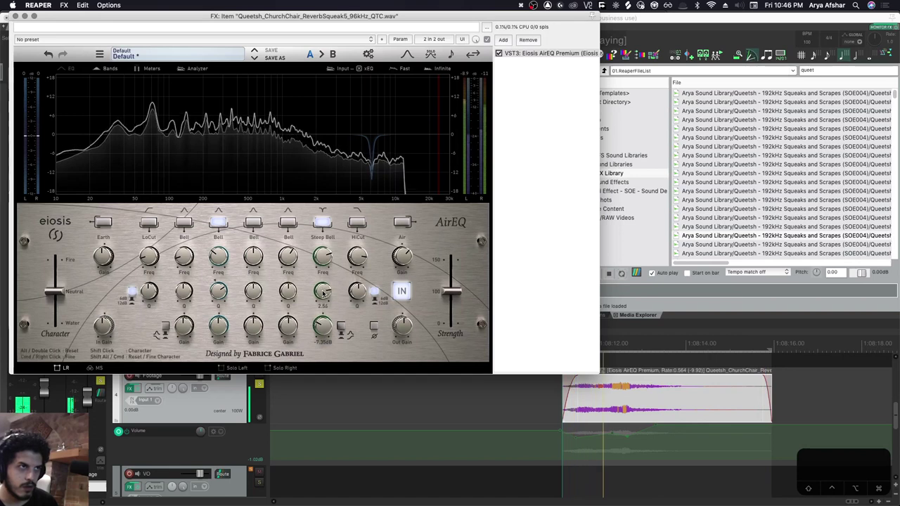
{"action": "scroll", "coordinate": [325, 262], "scroll_direction": "up", "scroll_amount": 1}
{"action": "scroll", "coordinate": [325, 263], "scroll_direction": "up", "scroll_amount": 2}
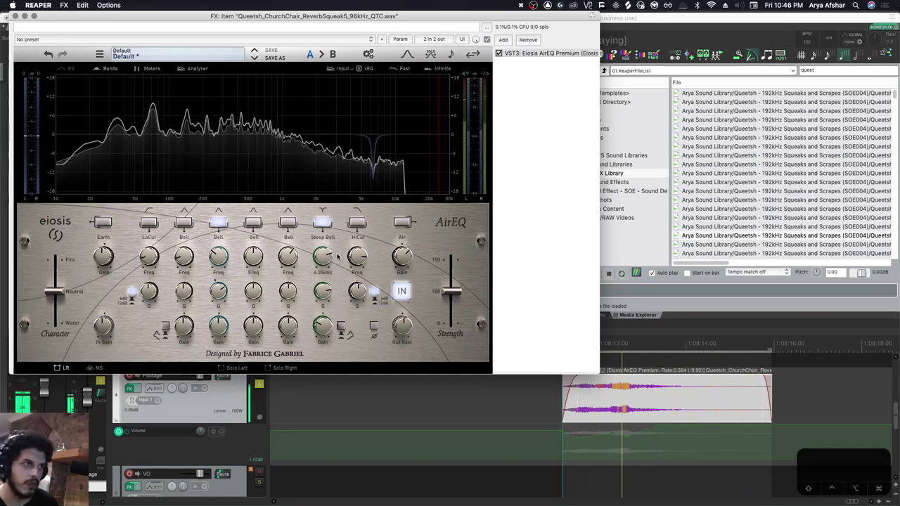
Enable the HiCut band and set the bell beside the Steep Bell to about 6.2 kHz, -2.83 dB gain and Q 2.87
{"action": "left_click", "coordinate": [357, 222]}
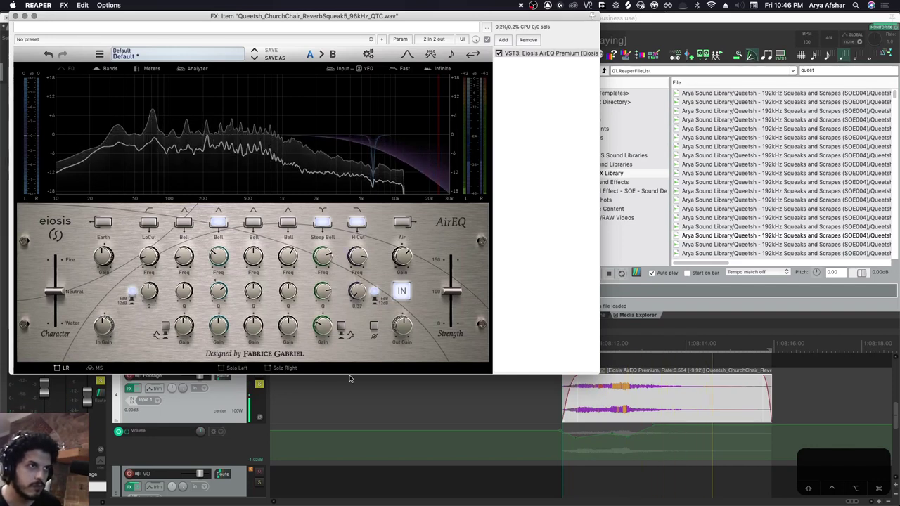
{"action": "mouse_move", "coordinate": [325, 299]}
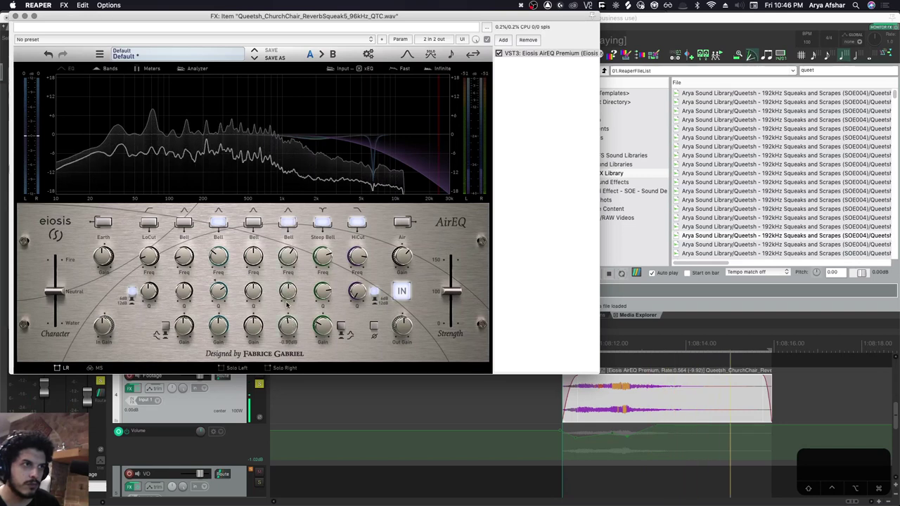
{"action": "left_click_drag", "start_coordinate": [287, 265], "coordinate": [290, 245]}
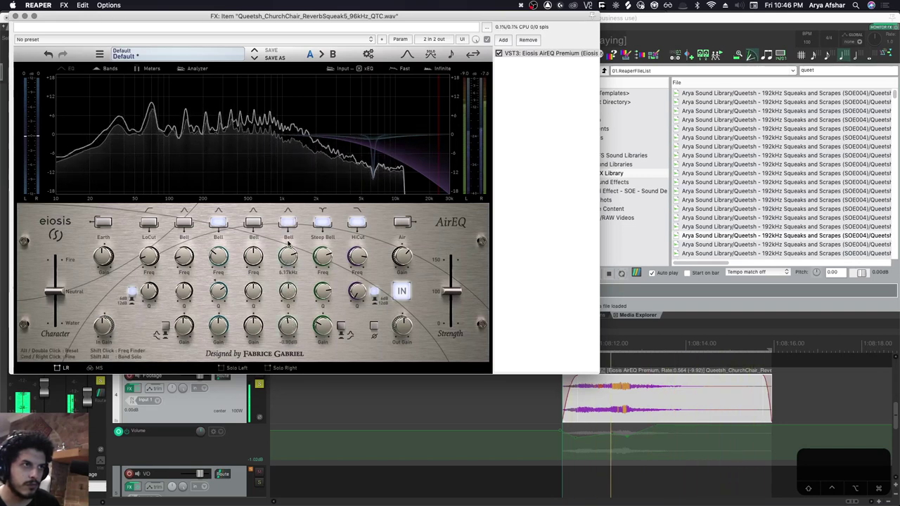
{"action": "mouse_move", "coordinate": [287, 339]}
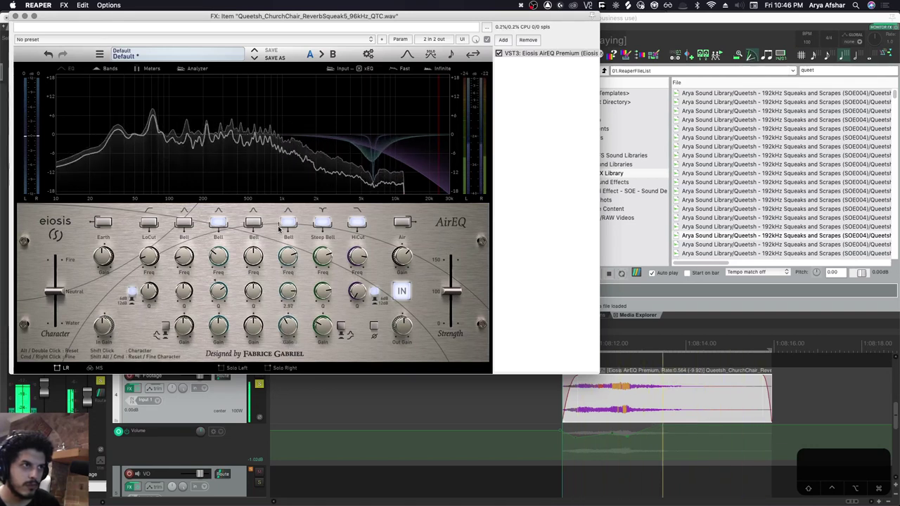
{"action": "left_click_drag", "start_coordinate": [280, 292], "coordinate": [279, 318]}
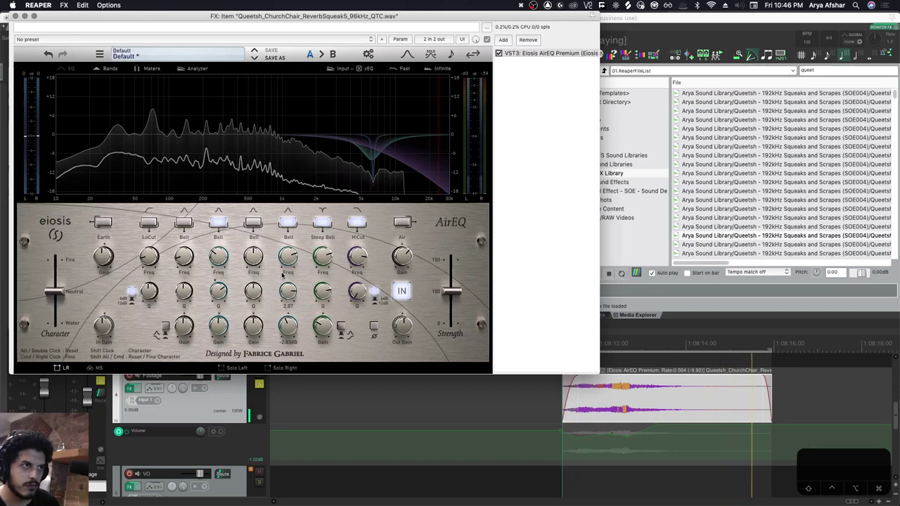
{"action": "mouse_move", "coordinate": [287, 260]}
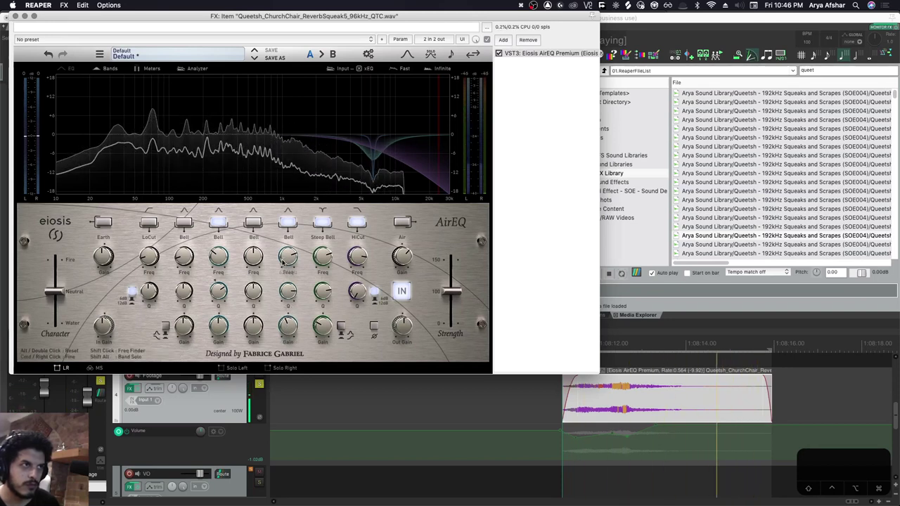
{"action": "scroll", "coordinate": [183, 327], "scroll_direction": "up", "scroll_amount": 3}
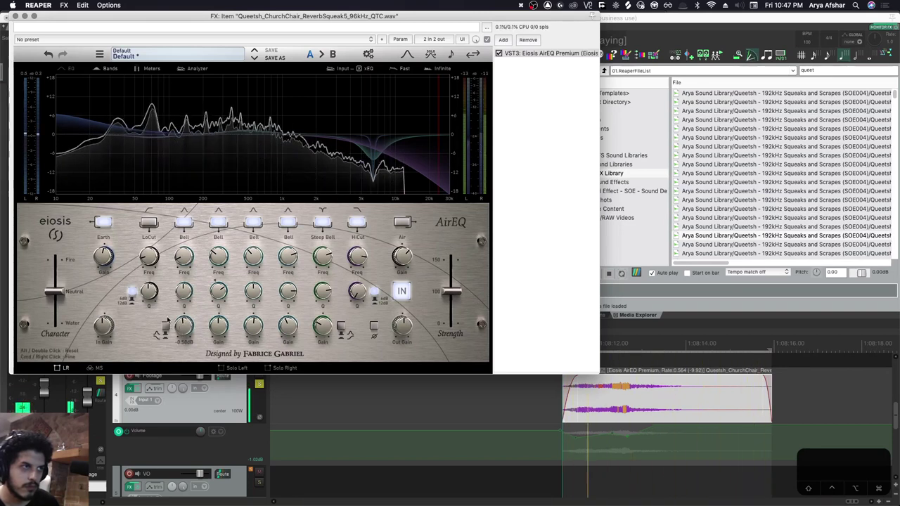
Enable the LoCut band with its frequency at about 21 Hz
{"action": "left_click", "coordinate": [148, 222]}
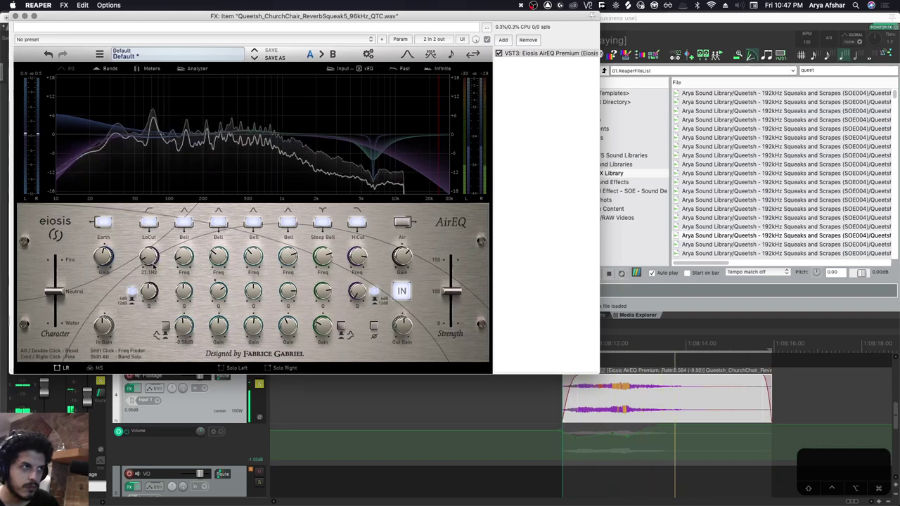
{"action": "scroll", "coordinate": [153, 267], "scroll_direction": "up", "scroll_amount": 1}
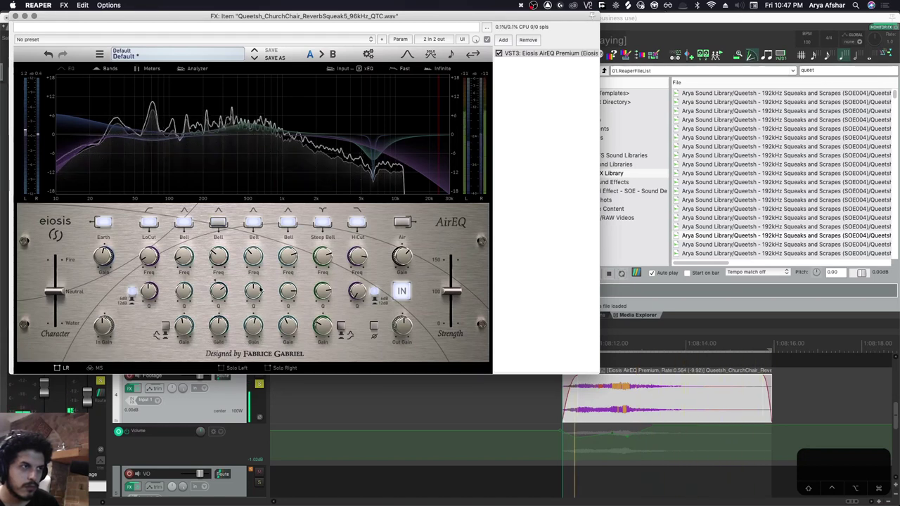
Slightly lower the frequency of AirEQ's enabled bell in the middle of the band row
{"action": "mouse_move", "coordinate": [260, 262]}
{"action": "left_click_drag", "start_coordinate": [259, 262], "coordinate": [259, 266]}
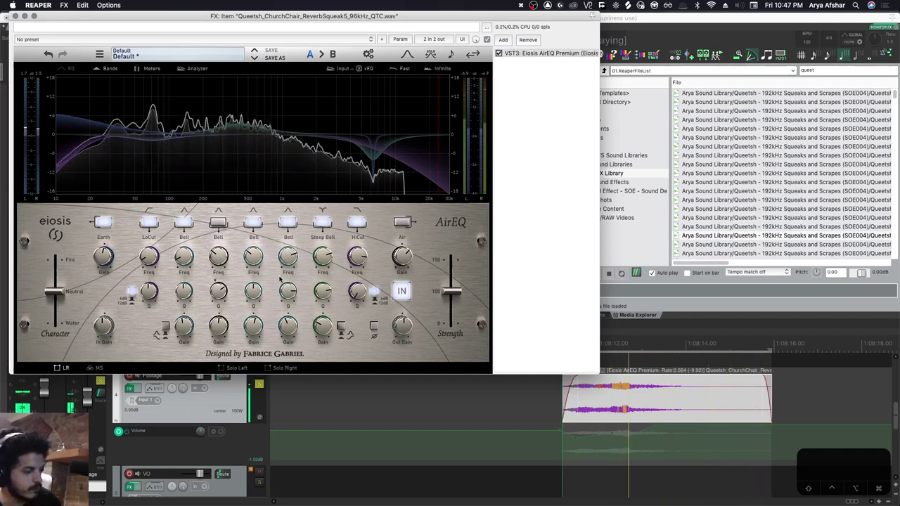
Filter the squeak take's envelopes with "hi" and show the envelope for AirEQ's HighCutFrequency
{"action": "key", "text": "e"}
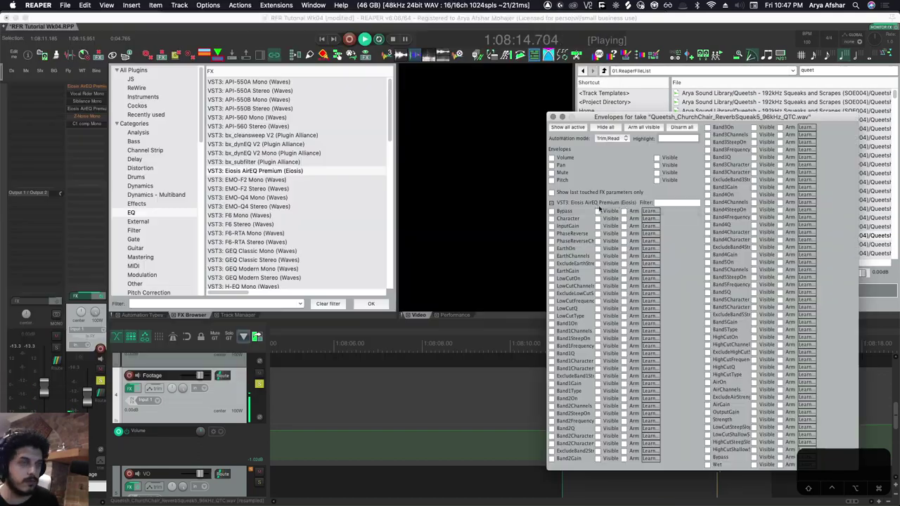
{"action": "left_click", "coordinate": [671, 204]}
{"action": "type", "text": "hi"}
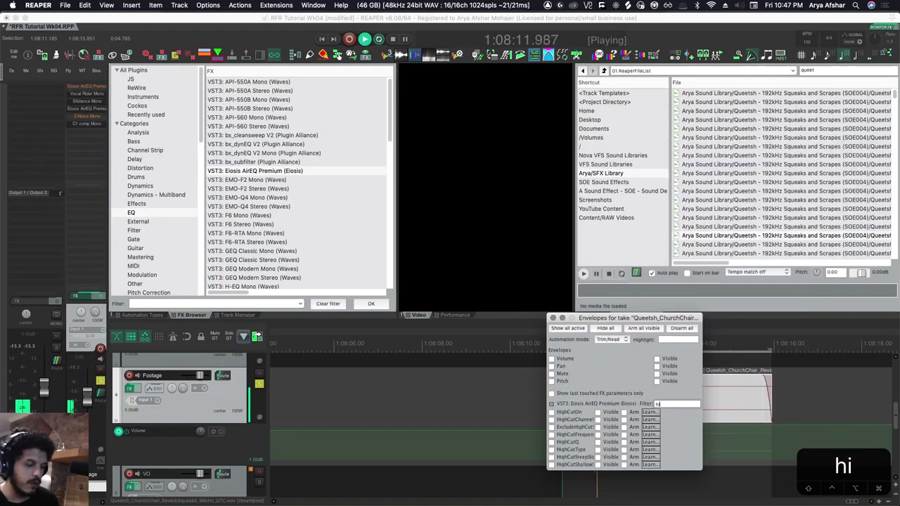
{"action": "left_click", "coordinate": [597, 435]}
{"action": "left_click", "coordinate": [553, 318]}
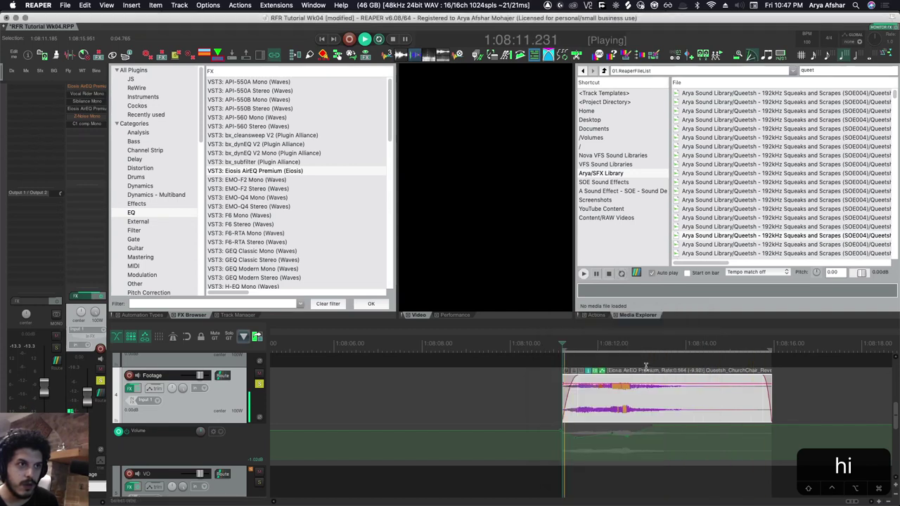
Draw the high-cut frequency envelope freehand, rising from about 12 kHz to 28.8 kHz and falling through the squeak's tail, and undo the last stroke
{"action": "mouse_move", "coordinate": [635, 388]}
{"action": "left_mouse_down"}
{"action": "mouse_move", "coordinate": [683, 388]}
{"action": "mouse_move", "coordinate": [725, 411]}
{"action": "mouse_move", "coordinate": [763, 417]}
{"action": "left_mouse_up"}
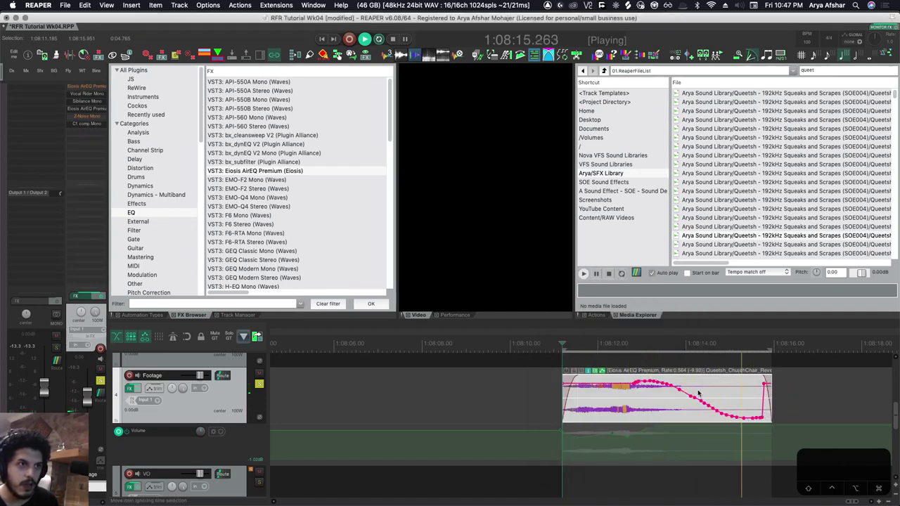
{"action": "left_click_drag", "start_coordinate": [671, 381], "coordinate": [574, 377]}
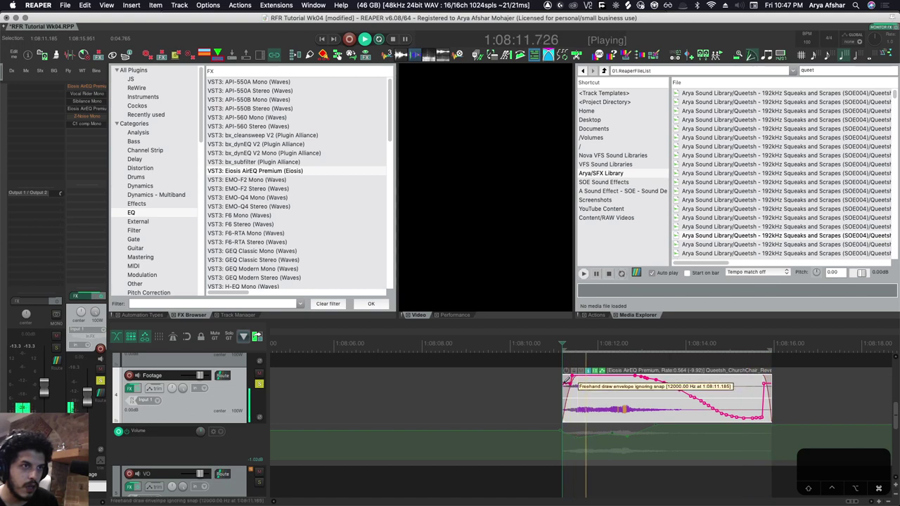
{"action": "mouse_move", "coordinate": [567, 380]}
{"action": "left_mouse_down"}
{"action": "mouse_move", "coordinate": [619, 372]}
{"action": "mouse_move", "coordinate": [689, 400]}
{"action": "mouse_move", "coordinate": [774, 407]}
{"action": "left_mouse_up"}
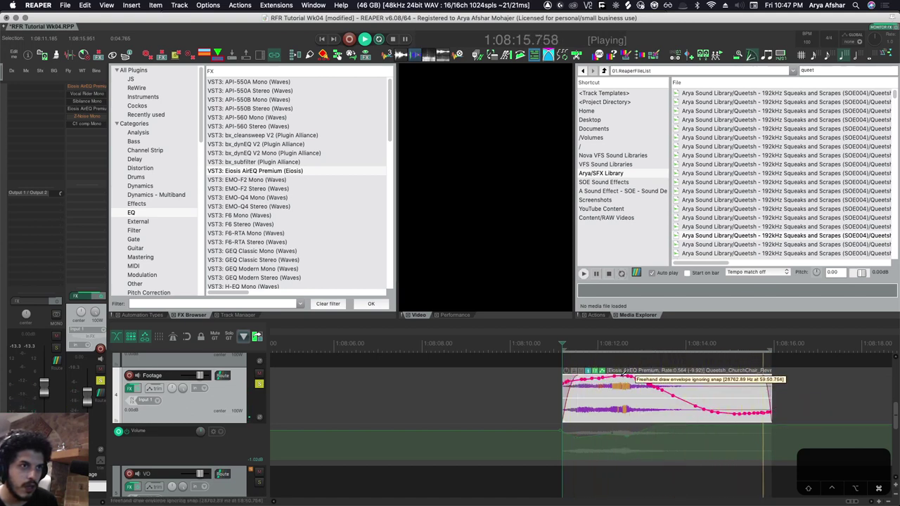
{"action": "mouse_move", "coordinate": [619, 376]}
{"action": "left_mouse_down"}
{"action": "mouse_move", "coordinate": [774, 418]}
{"action": "mouse_move", "coordinate": [665, 385]}
{"action": "mouse_move", "coordinate": [714, 413]}
{"action": "mouse_move", "coordinate": [763, 421]}
{"action": "left_mouse_up"}
{"action": "key", "text": "super+z"}
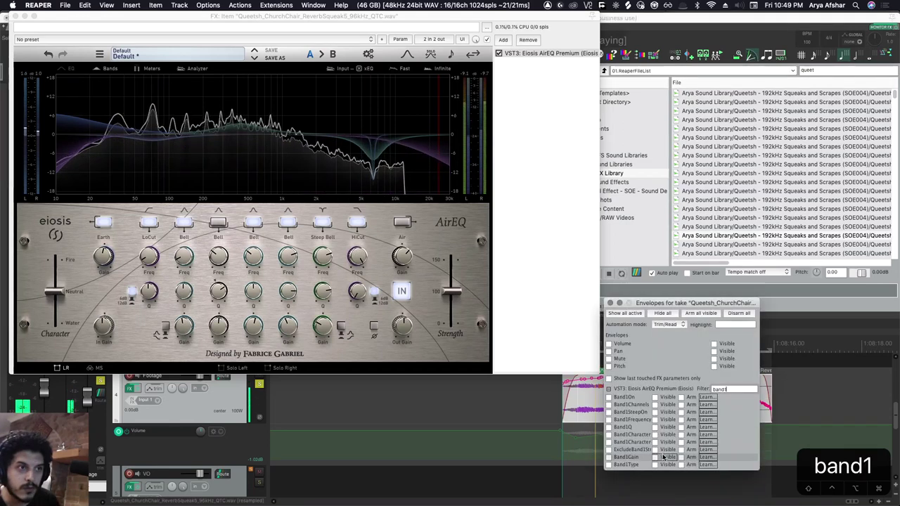
Show the take's Band1Gain envelope and shape it to stay level through the squeak and ramp up along its tail, removing the extra middle points
{"action": "left_click", "coordinate": [656, 457]}
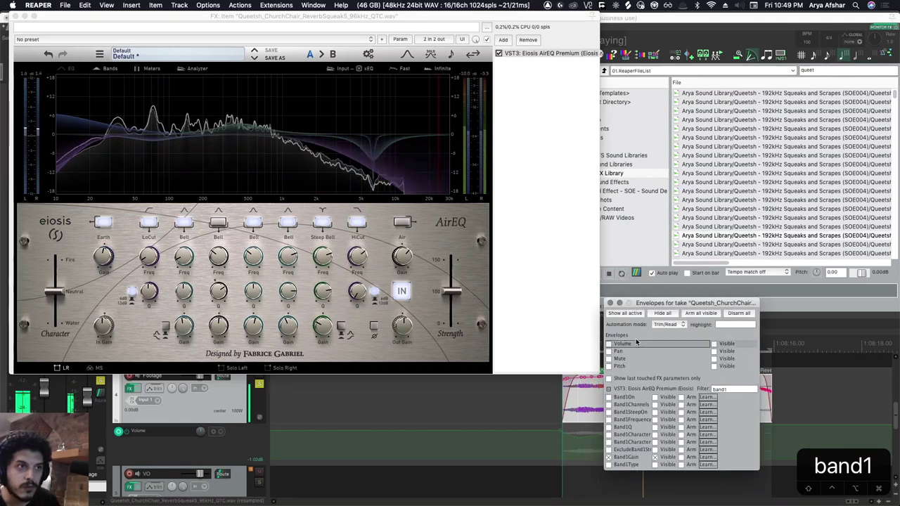
{"action": "left_click", "coordinate": [611, 303]}
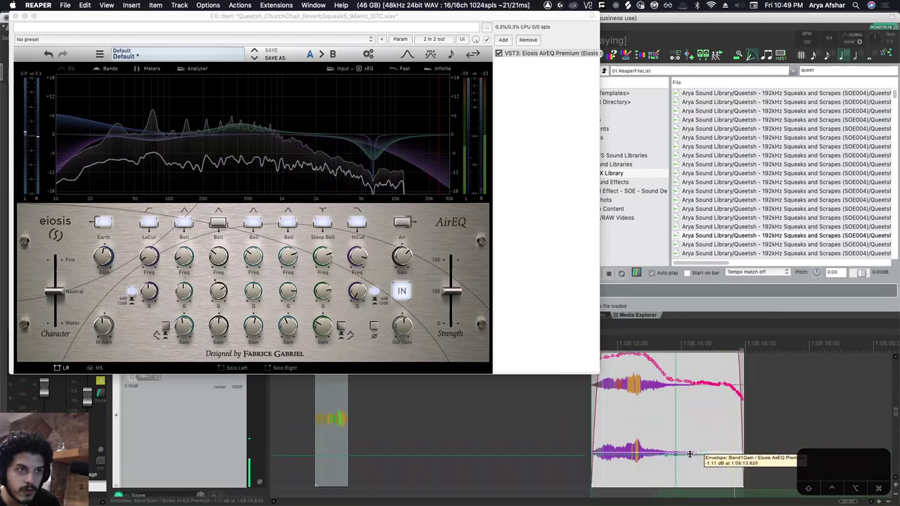
{"action": "left_click_drag", "start_coordinate": [689, 454], "coordinate": [707, 398]}
{"action": "left_click_drag", "start_coordinate": [675, 427], "coordinate": [687, 420]}
{"action": "left_click", "coordinate": [724, 419]}
{"action": "left_click", "coordinate": [685, 420], "text": "alt"}
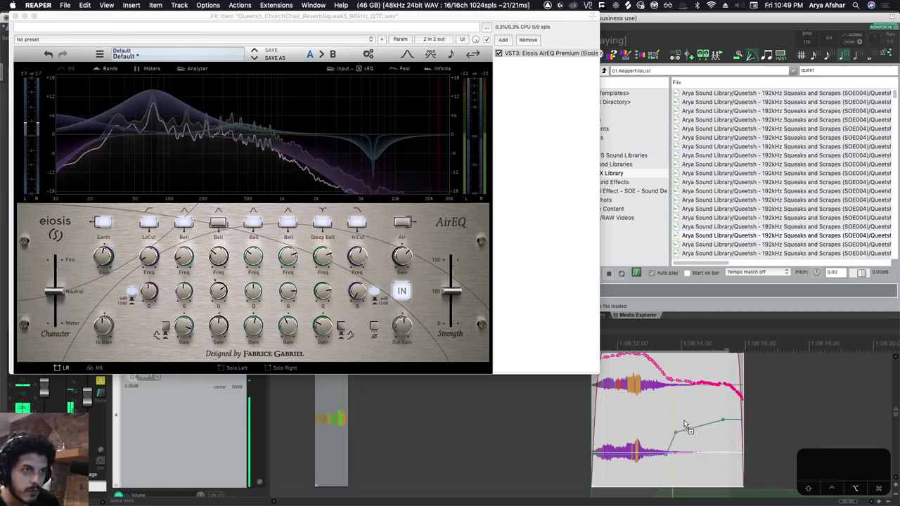
{"action": "left_click", "coordinate": [676, 433], "text": "alt"}
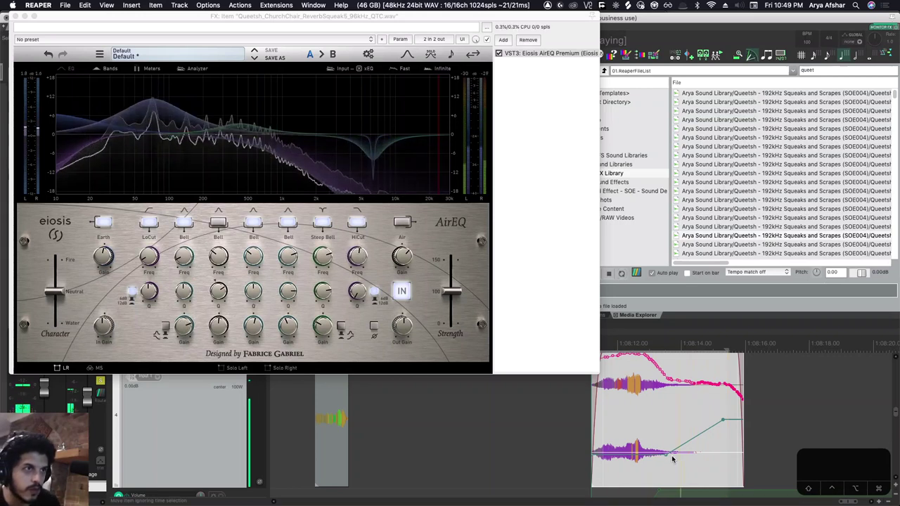
{"action": "left_click_drag", "start_coordinate": [723, 421], "coordinate": [706, 420]}
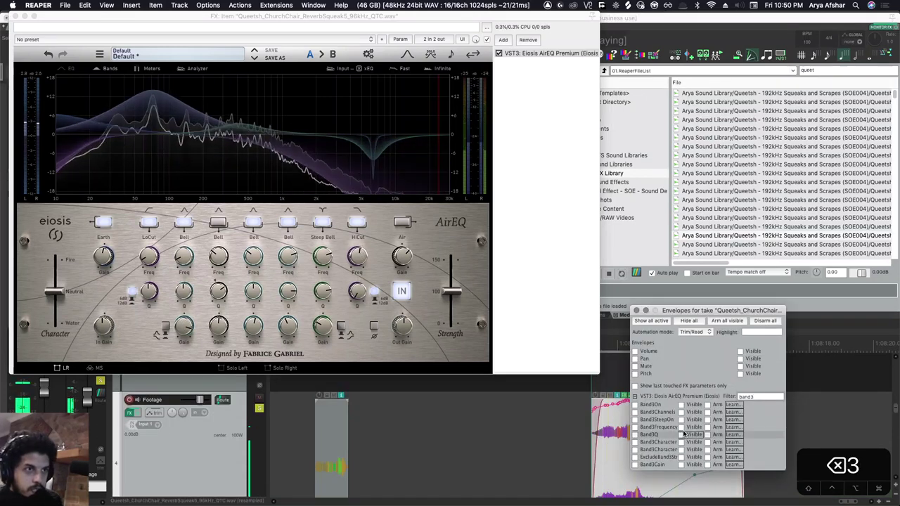
Show the take's Band3Gain envelope and add points that hold it level before raising it gently to about +7 dB near the end
{"action": "left_click", "coordinate": [682, 465]}
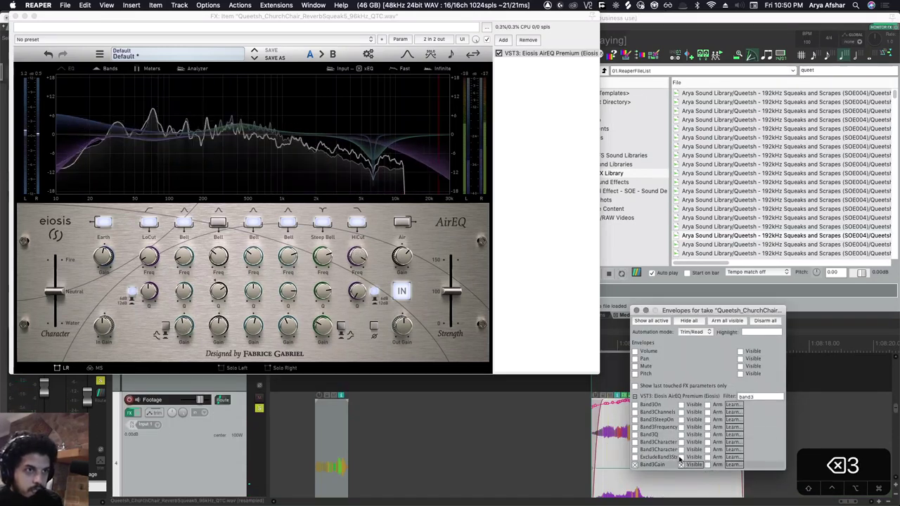
{"action": "left_click", "coordinate": [636, 310]}
{"action": "scroll", "coordinate": [672, 472], "scroll_direction": "down", "scroll_amount": 1}
{"action": "left_click", "coordinate": [653, 482], "text": "shift"}
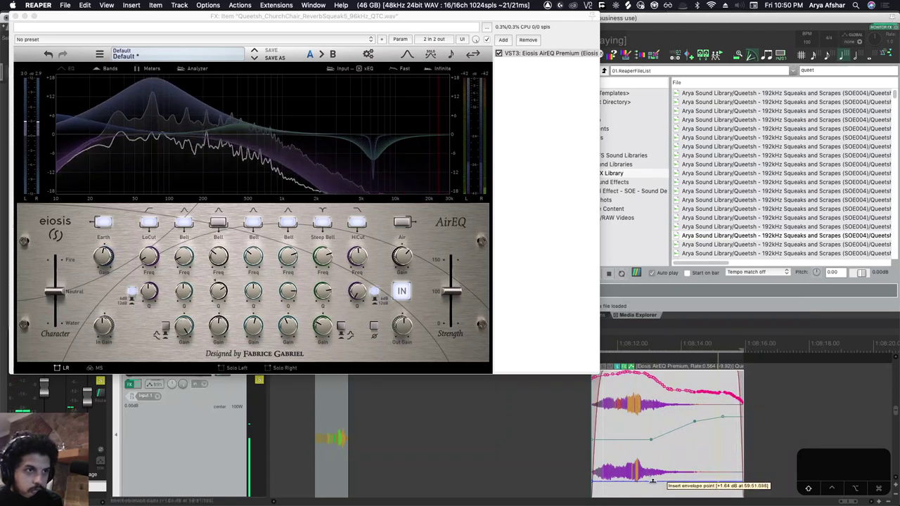
{"action": "left_click", "coordinate": [688, 482], "text": "shift"}
{"action": "left_click_drag", "start_coordinate": [707, 482], "coordinate": [712, 474]}
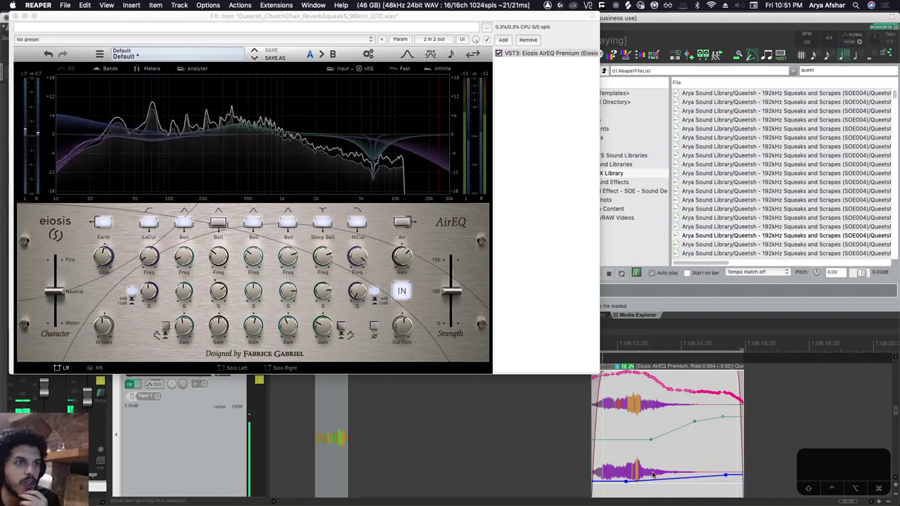
Redraw the tail of the high-cut frequency envelope as a smoother descent after the squeak's loudest part
{"action": "left_click_drag", "start_coordinate": [666, 387], "coordinate": [733, 396]}
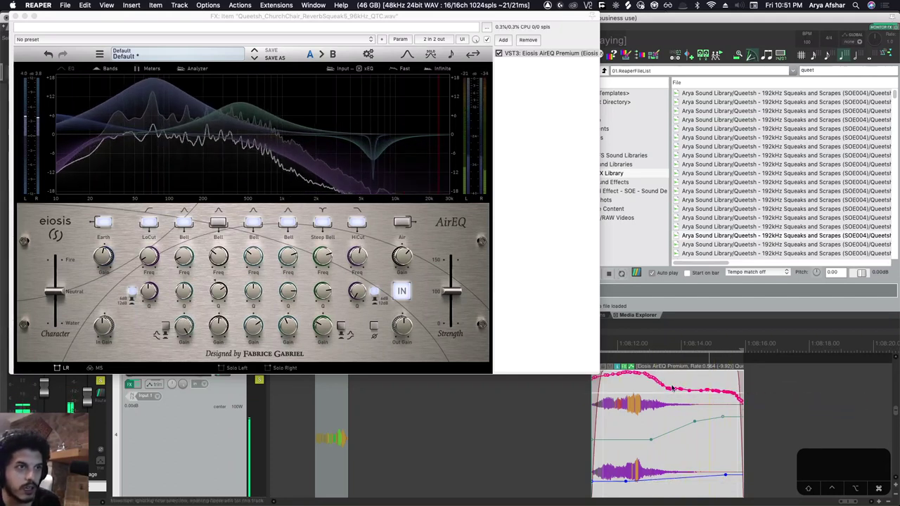
{"action": "left_click_drag", "start_coordinate": [657, 379], "coordinate": [737, 394]}
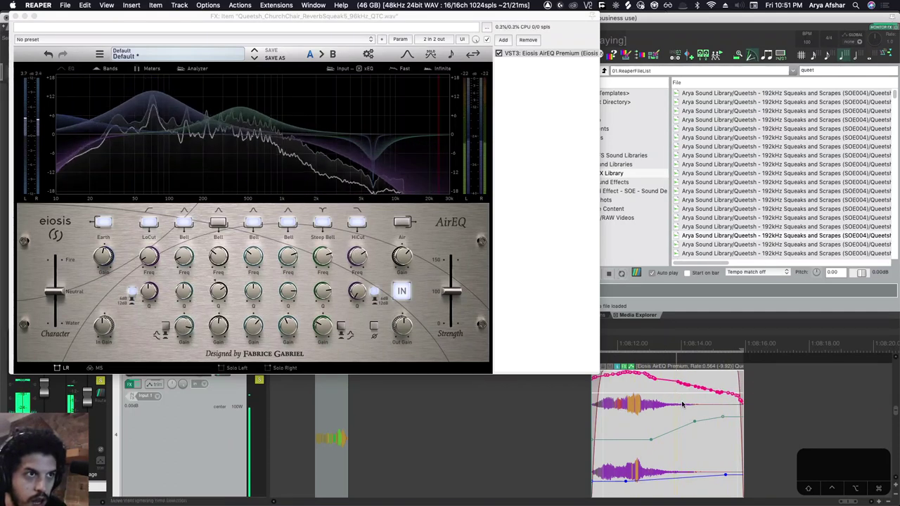
{"action": "left_click_drag", "start_coordinate": [660, 379], "coordinate": [744, 397]}
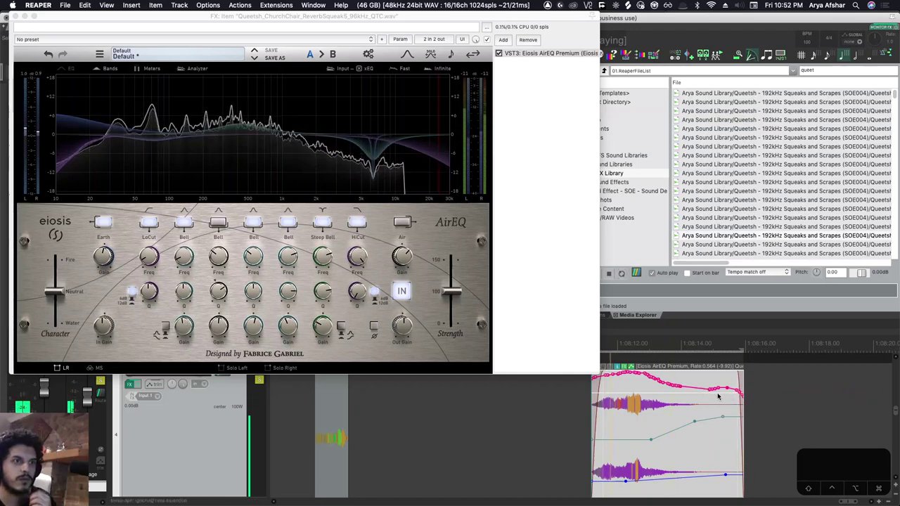
{"action": "mouse_move", "coordinate": [717, 396]}
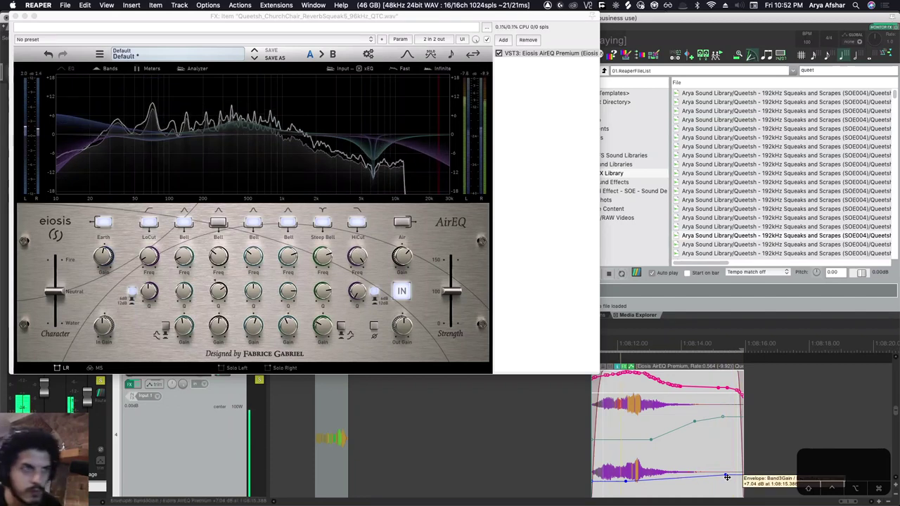
Lower the end of the Band3Gain envelope to about +6.78 dB and move the last Band1Gain point lower and earlier
{"action": "left_click_drag", "start_coordinate": [734, 475], "coordinate": [734, 476]}
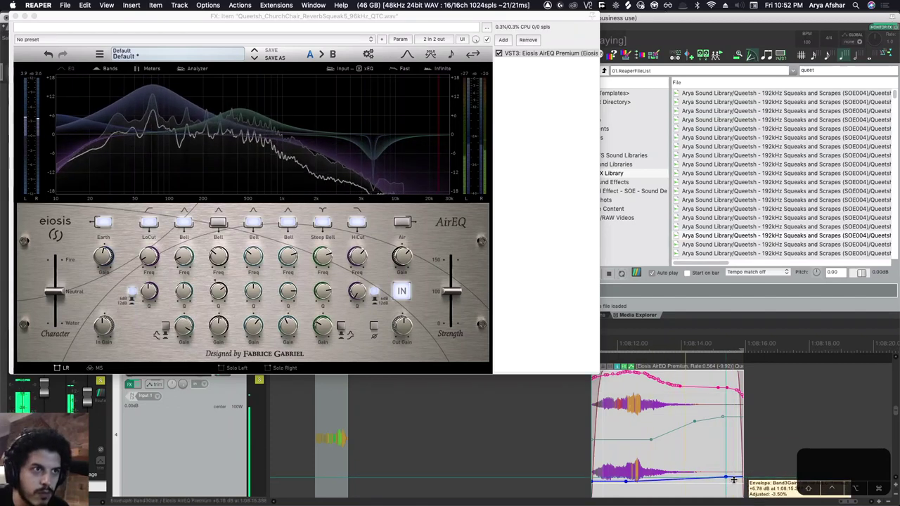
{"action": "mouse_move", "coordinate": [731, 419]}
{"action": "left_click_drag", "start_coordinate": [731, 418], "coordinate": [707, 436]}
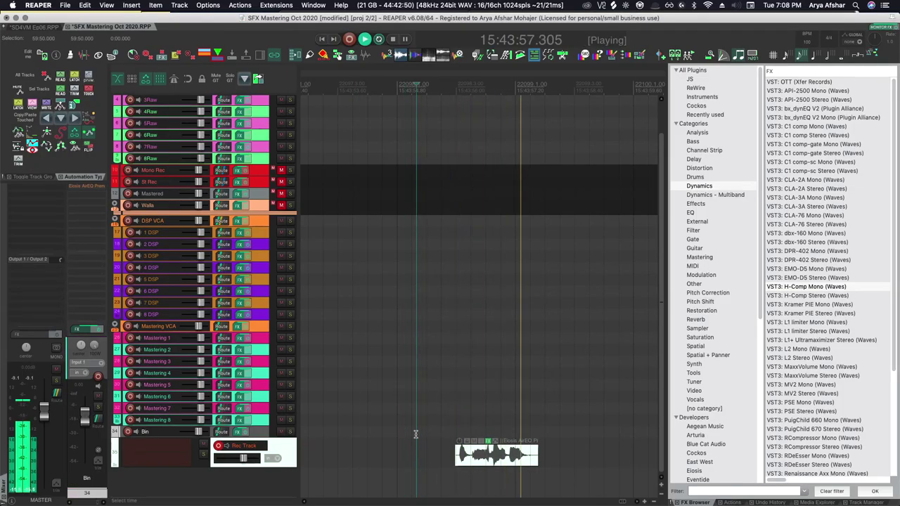
Play the Rec Track item from its start, open its FX chain and enable Eiosis AirEQ Premium
{"action": "key", "text": "space"}
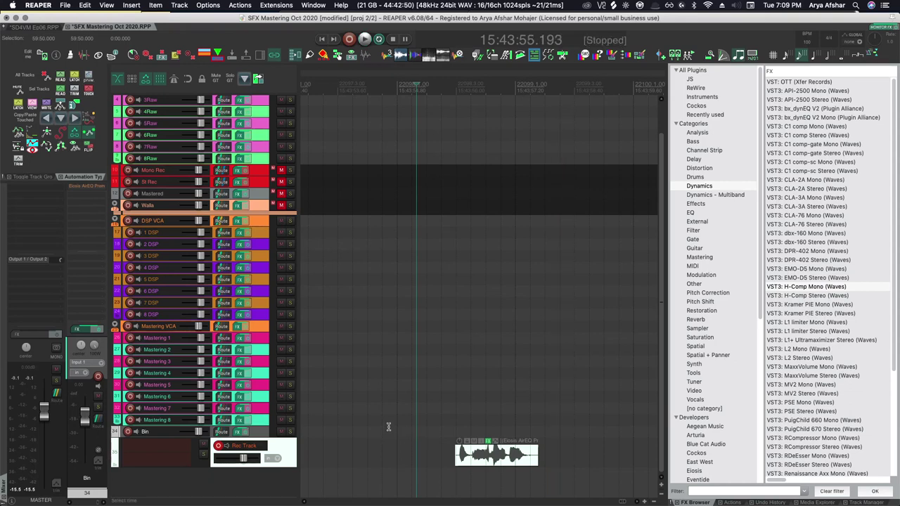
{"action": "key", "text": "space"}
{"action": "left_click", "coordinate": [488, 441]}
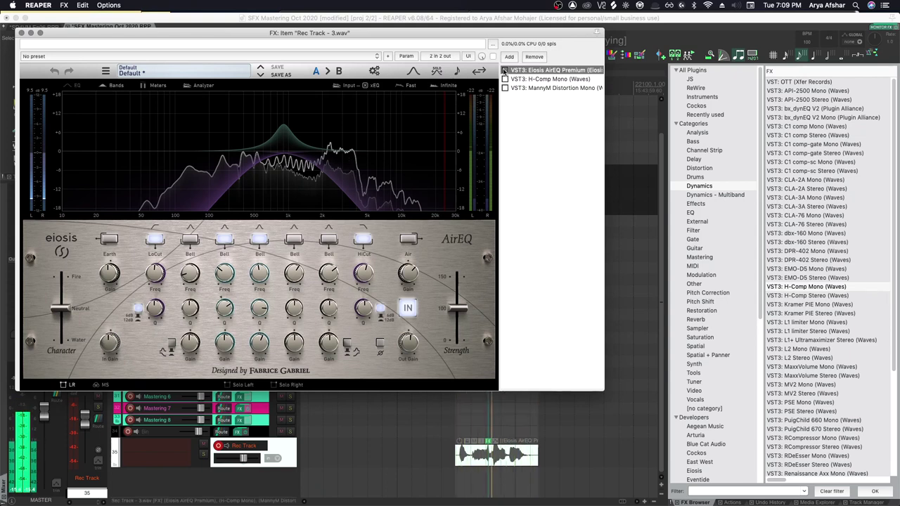
{"action": "left_click", "coordinate": [504, 71]}
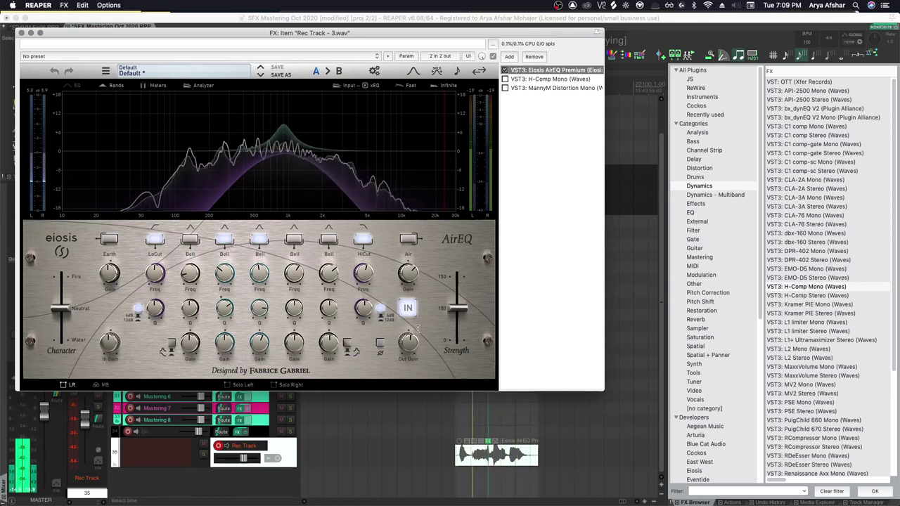
Adjust AirEQ's output gain on the Rec Track item to about +1.02 dB, comparing levels during playback
{"action": "left_click_drag", "start_coordinate": [412, 345], "coordinate": [412, 342]}
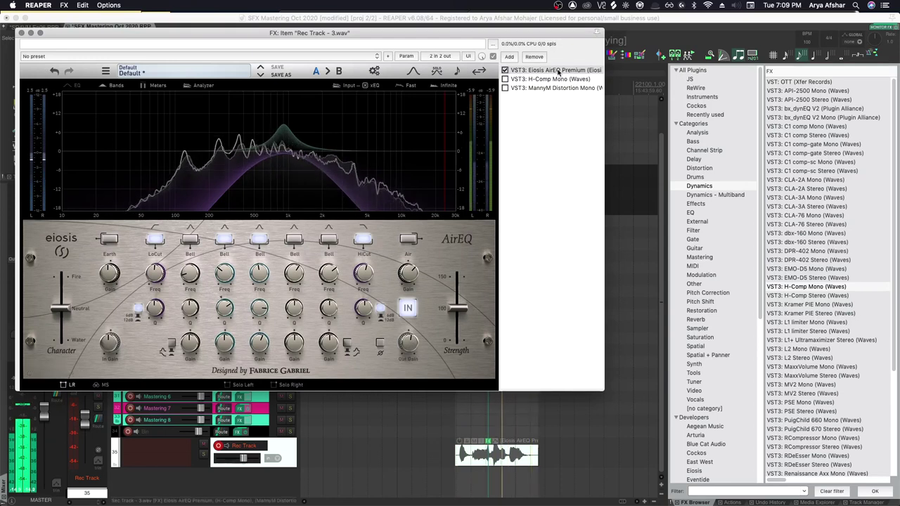
{"action": "left_click", "coordinate": [555, 71]}
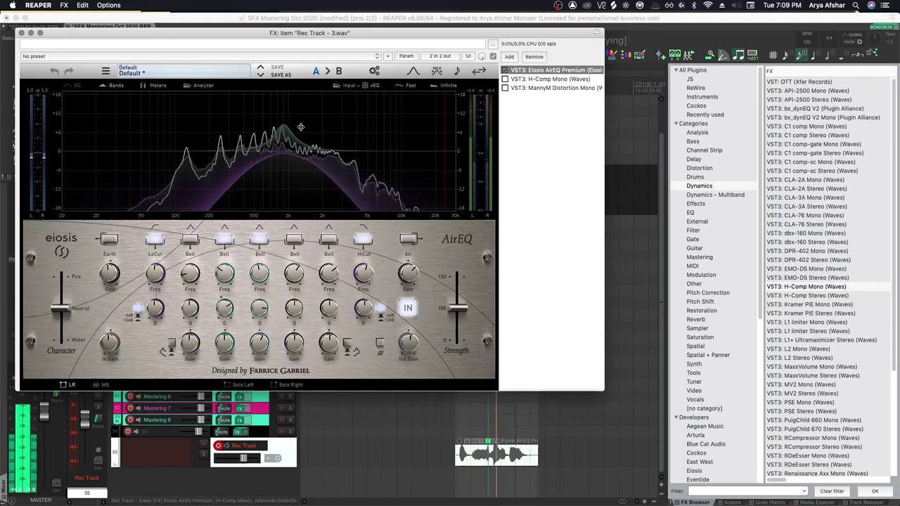
{"action": "left_click_drag", "start_coordinate": [412, 345], "coordinate": [412, 349]}
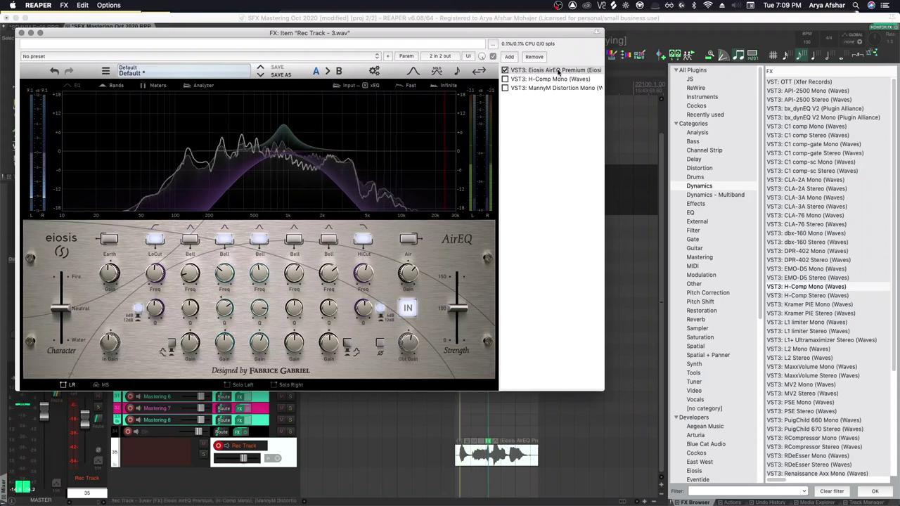
{"action": "left_click", "coordinate": [559, 71]}
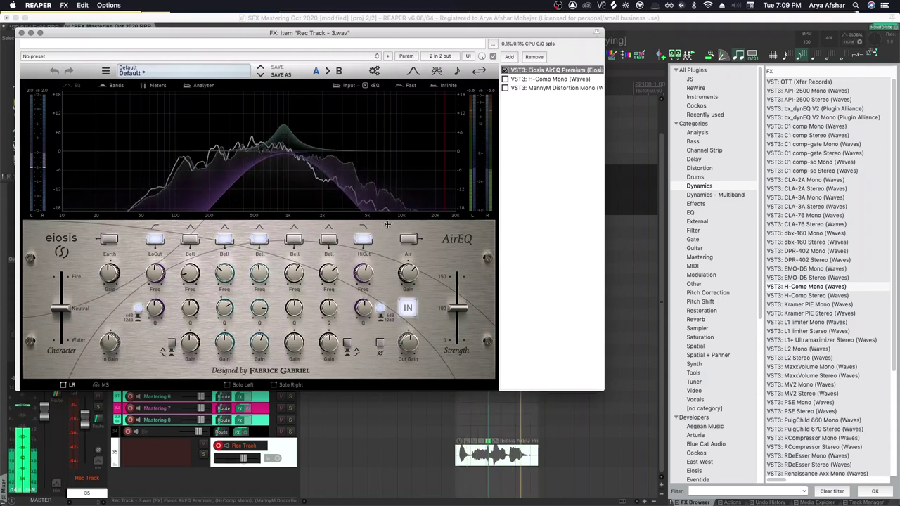
{"action": "left_click_drag", "start_coordinate": [412, 346], "coordinate": [412, 352]}
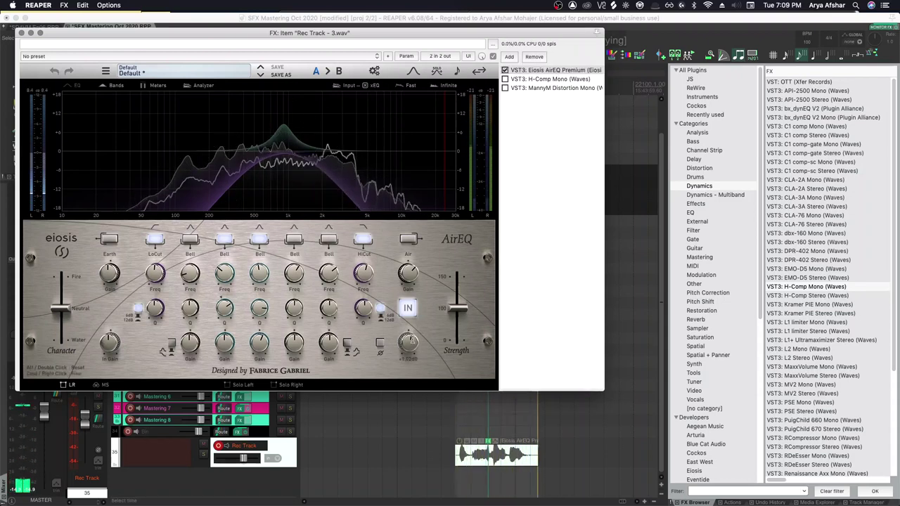
Enable H-Comp Mono on the Rec Track item and raise its output slightly
{"action": "left_click", "coordinate": [555, 78]}
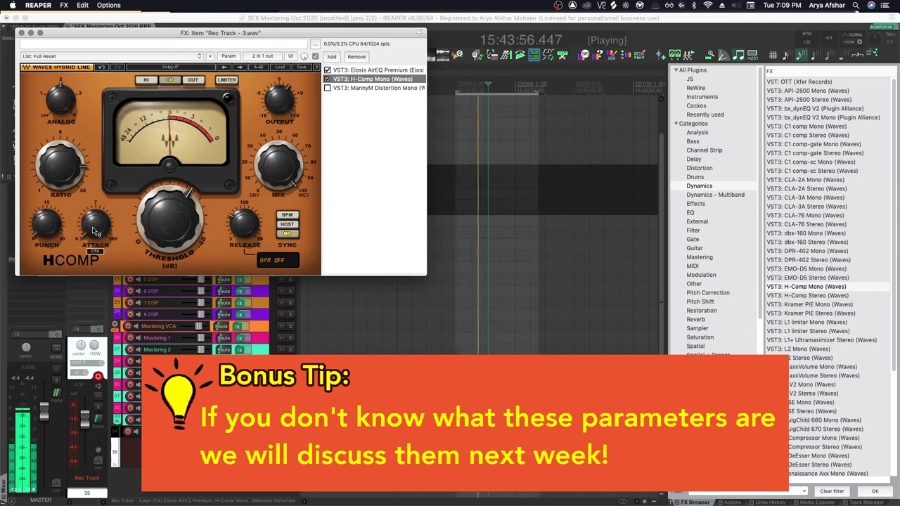
{"action": "mouse_move", "coordinate": [93, 231]}
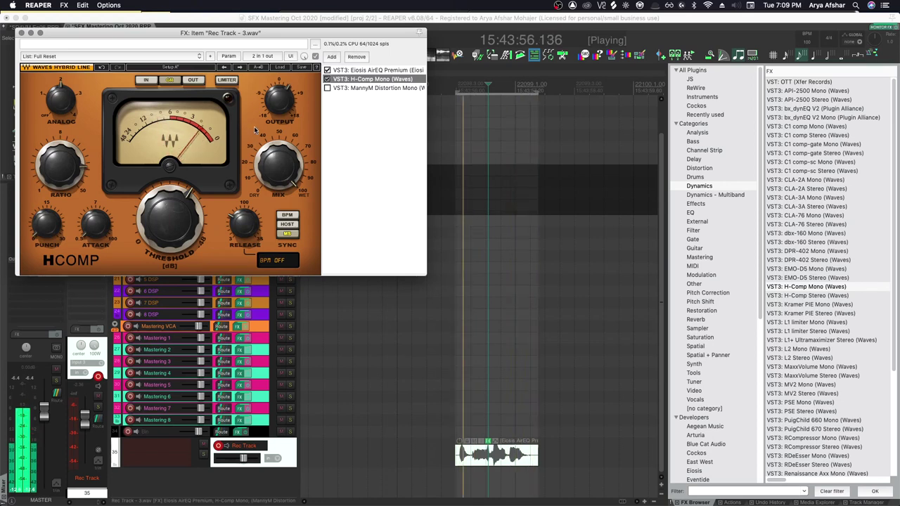
{"action": "left_click_drag", "start_coordinate": [279, 101], "coordinate": [280, 97]}
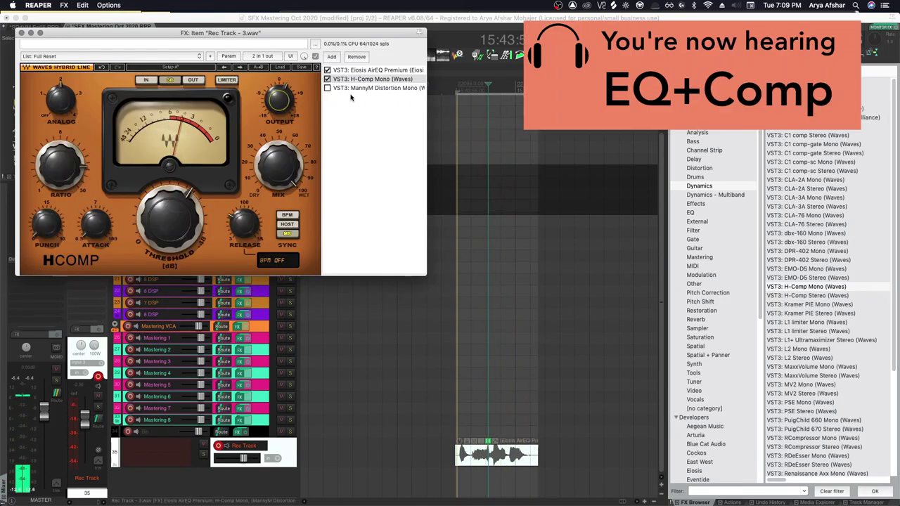
Enable MannyM Distortion Mono in the Rec Track item's FX chain
{"action": "left_click", "coordinate": [358, 89]}
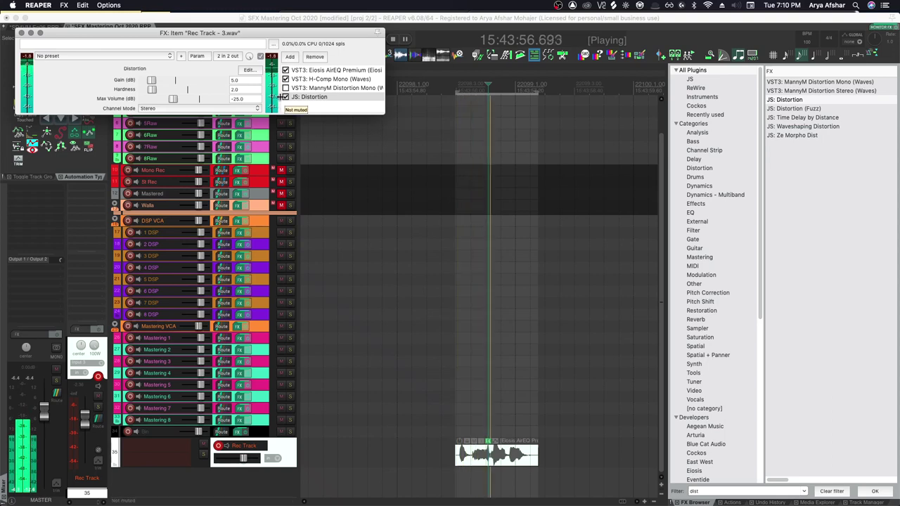
{"action": "left_click", "coordinate": [285, 88]}
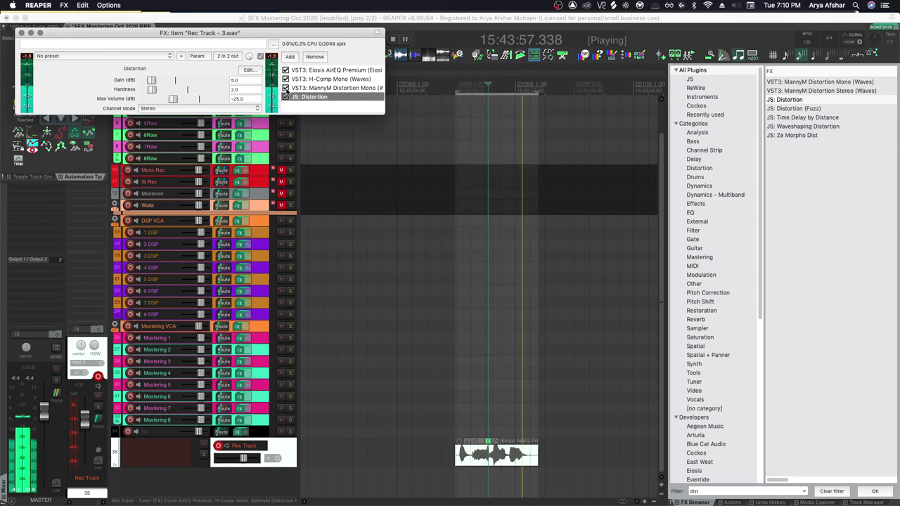
Replay the Rec Track item from just before its start and open its effects chain between passes
{"action": "key", "text": "space"}
{"action": "left_click", "coordinate": [431, 452]}
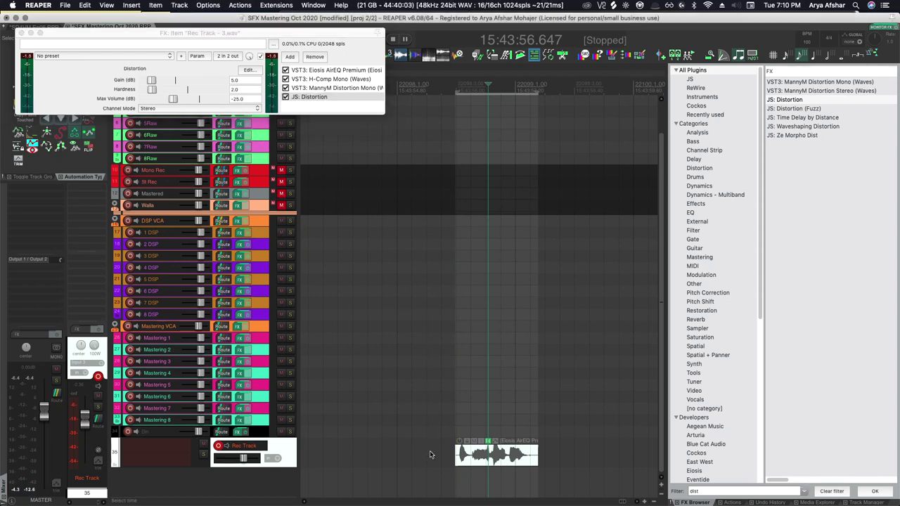
{"action": "left_click", "coordinate": [430, 451]}
{"action": "key", "text": "space"}
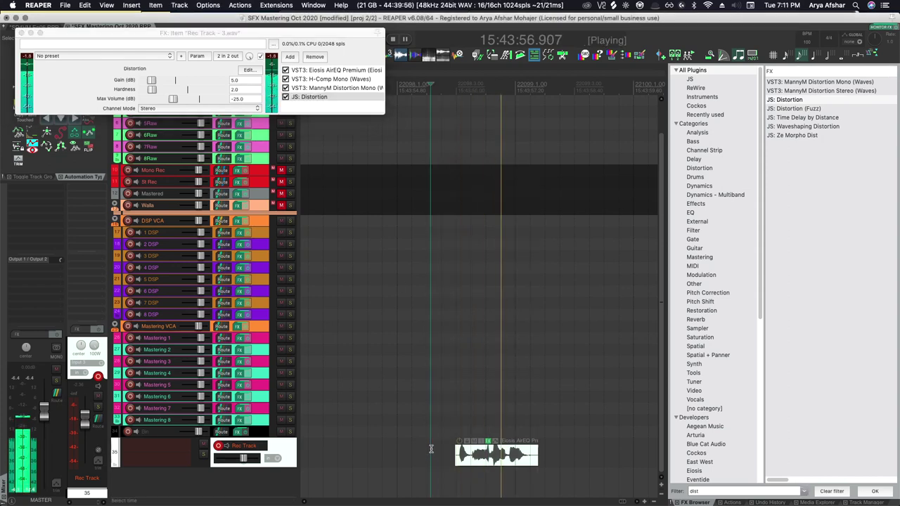
{"action": "key", "text": "space"}
{"action": "left_click", "coordinate": [488, 441]}
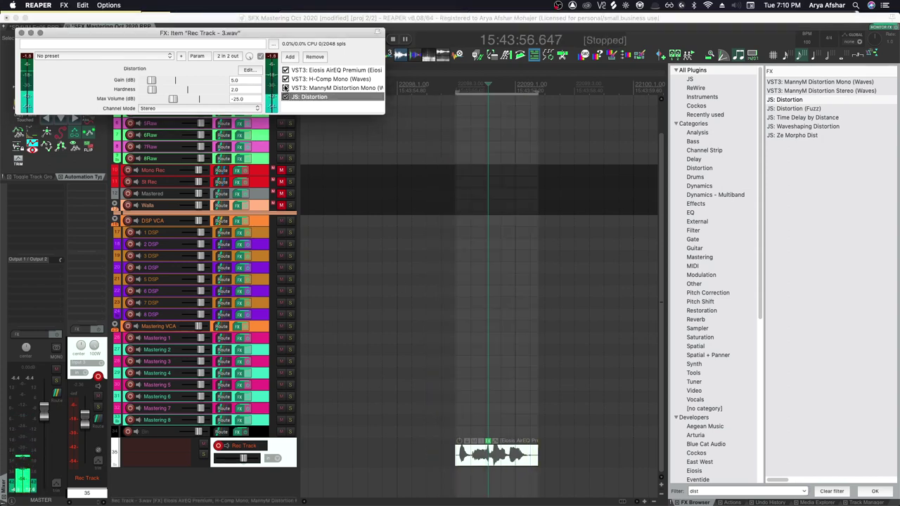
{"action": "left_click", "coordinate": [430, 451]}
{"action": "key", "text": "space"}
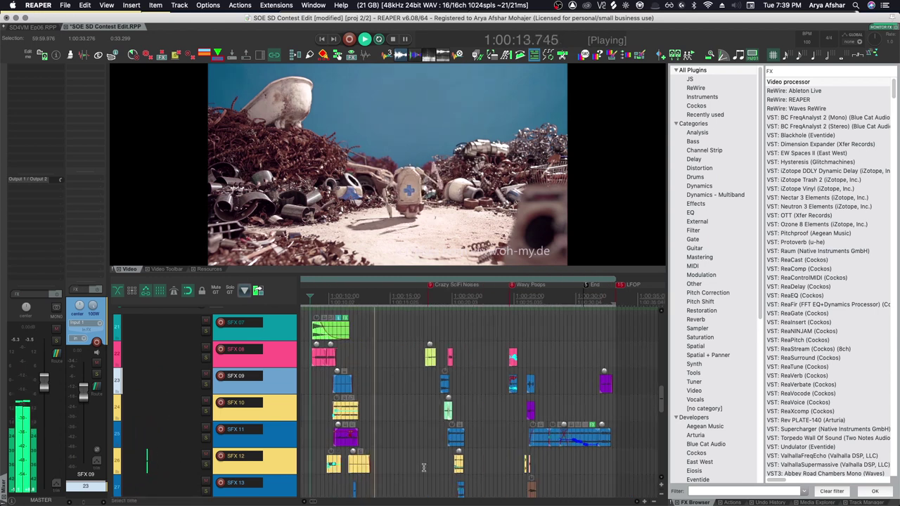
Play the SOE SD Contest Edit timeline from ahead of the wavy boops section, then from inside the SFX 11 item
{"action": "left_click", "coordinate": [420, 468]}
{"action": "left_click", "coordinate": [467, 466]}
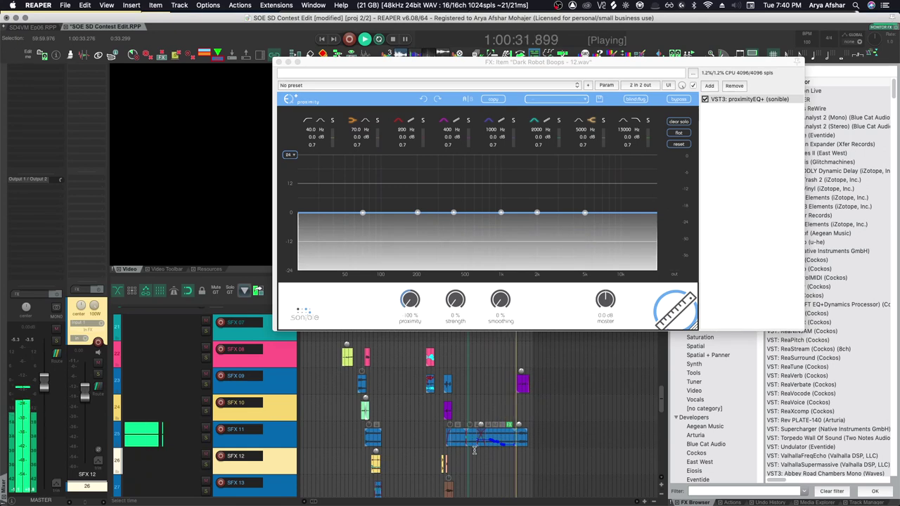
{"action": "key", "text": "space"}
Fine-position the edit cursor around 1:00:29 within the SFX 11 item and play from there
{"action": "left_click", "coordinate": [477, 457]}
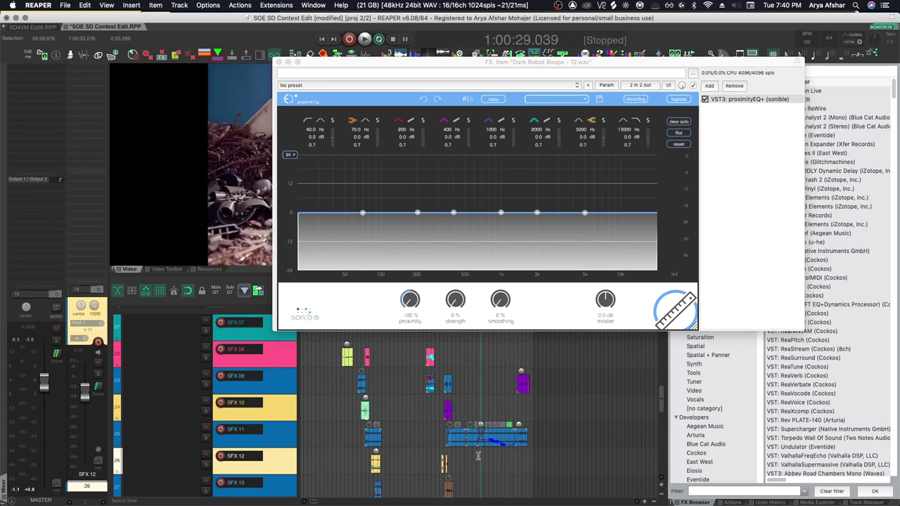
{"action": "key", "text": "Right"}
{"action": "key", "text": "Left"}
{"action": "key", "text": "Left"}
{"action": "key", "text": "Left"}
{"action": "key", "text": "Right"}
{"action": "key", "text": "Right"}
{"action": "key", "text": "Right"}
{"action": "left_click_drag", "start_coordinate": [478, 457], "coordinate": [478, 457]}
{"action": "key", "text": "space"}
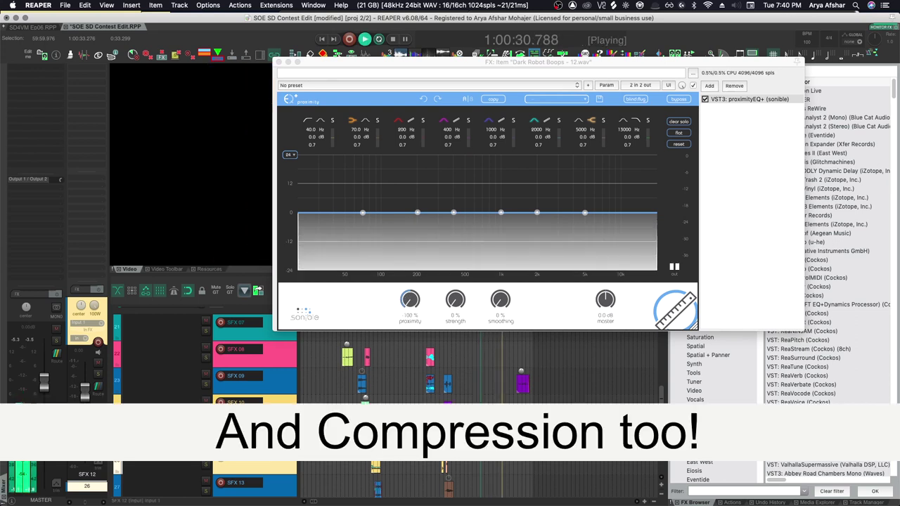
{"action": "key", "text": "space"}
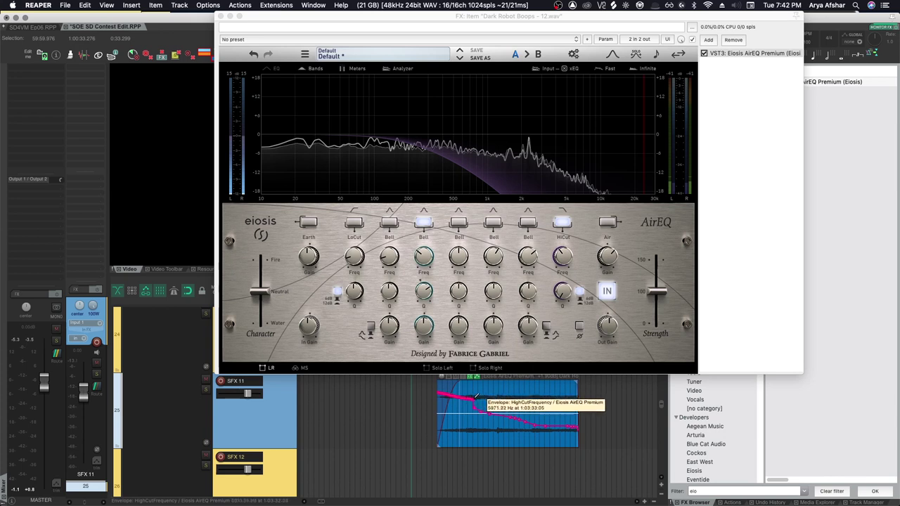
Redraw AirEQ's HighCutFrequency envelope on the Dark Robot Boops item as a straight downward ramp to the item's end, and play it back
{"action": "left_click_drag", "start_coordinate": [500, 401], "coordinate": [581, 418]}
{"action": "key", "text": "space"}
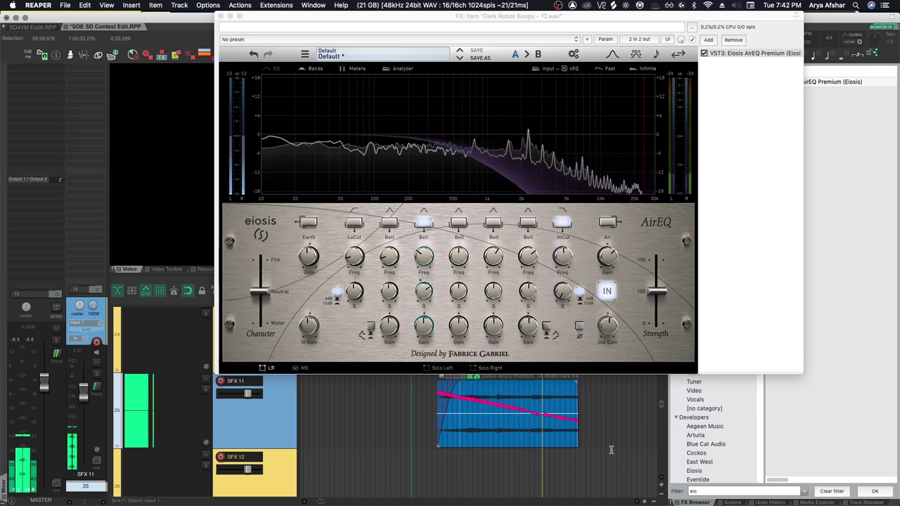
{"action": "key", "text": "space"}
Move the Dark Robot Boops item slightly earlier on SFX 11 and place the edit cursor before it
{"action": "scroll", "coordinate": [599, 447], "scroll_direction": "up", "scroll_amount": 5}
{"action": "scroll", "coordinate": [598, 447], "scroll_direction": "down", "scroll_amount": 5}
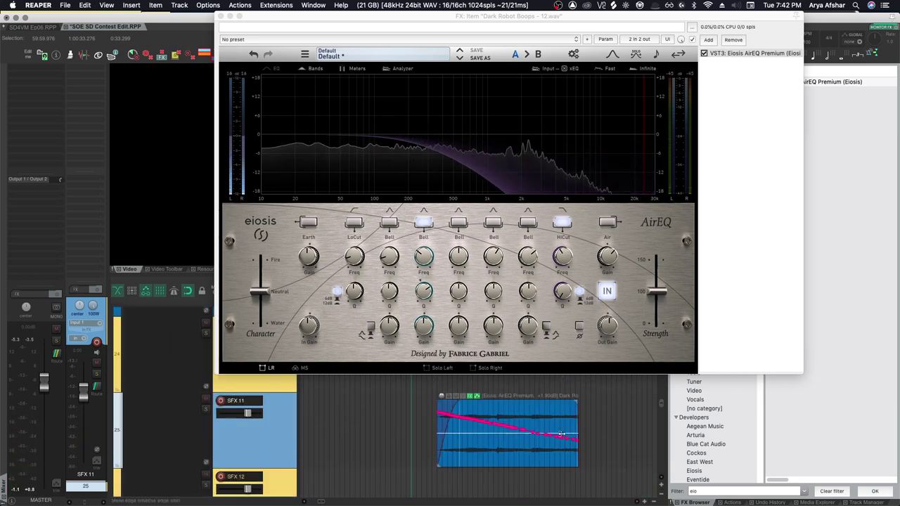
{"action": "left_click_drag", "start_coordinate": [488, 459], "coordinate": [460, 461]}
{"action": "left_click", "coordinate": [371, 429]}
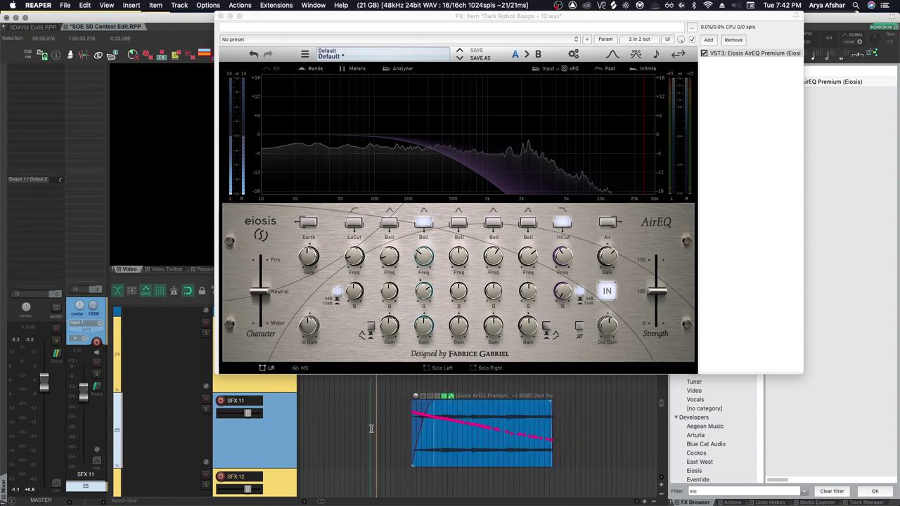